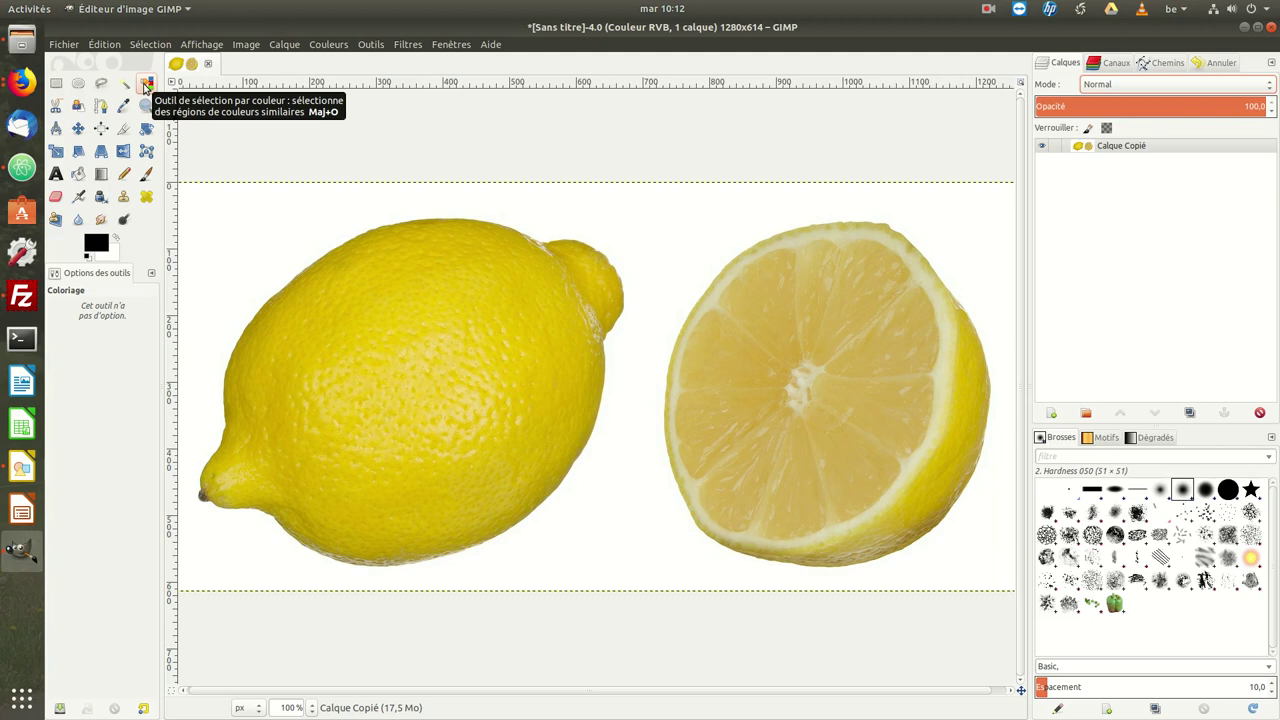
- Select the white background by colour, then invert the selection to capture both lemons
left_click(146, 84)
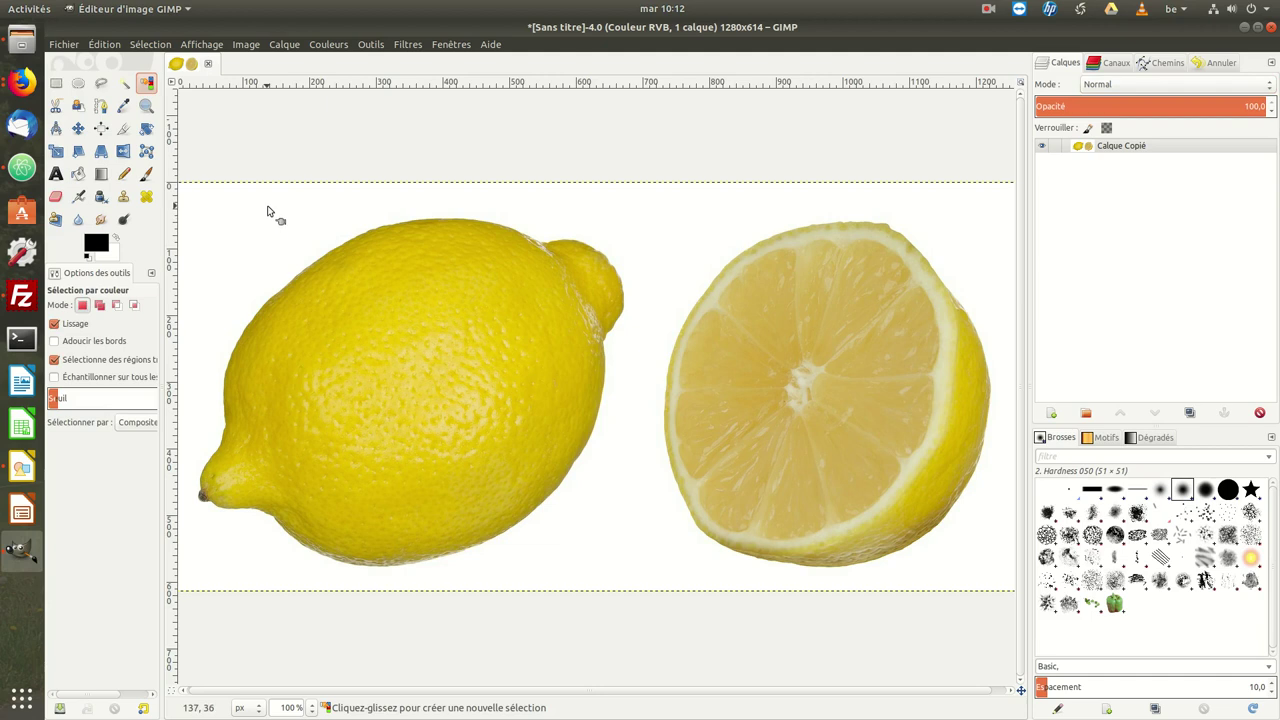
left_click(267, 210)
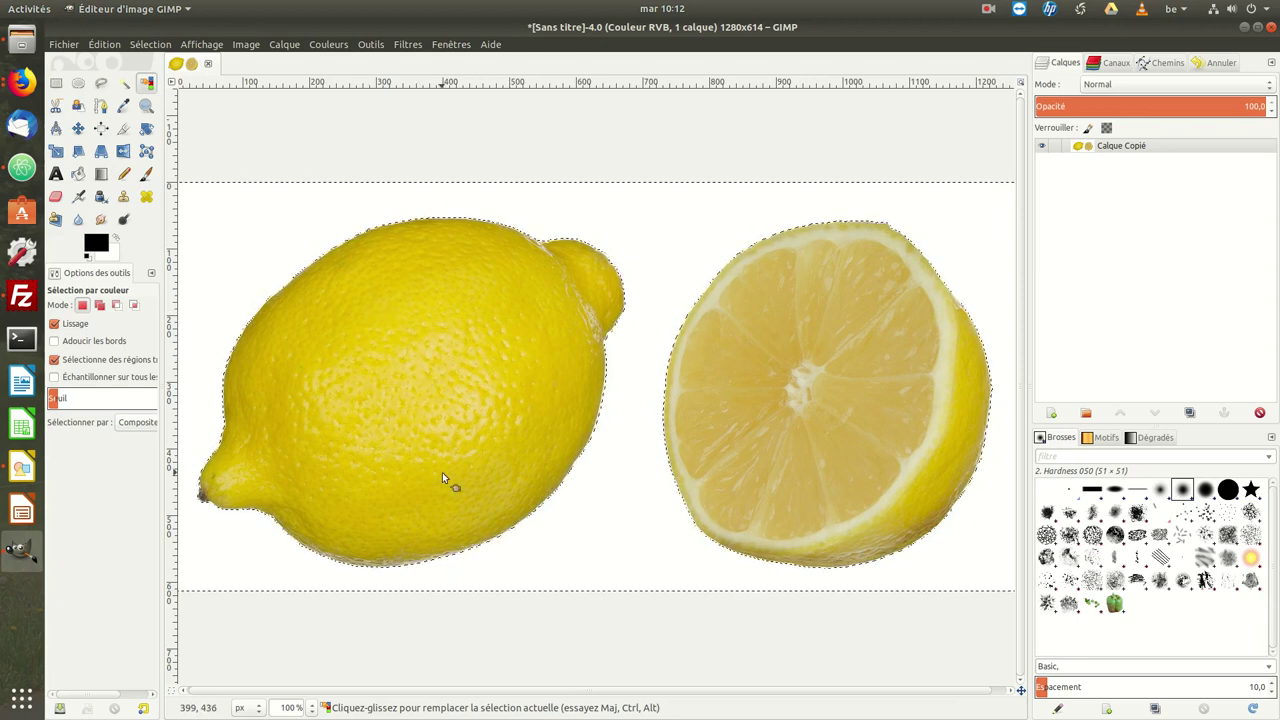
left_click(151, 44)
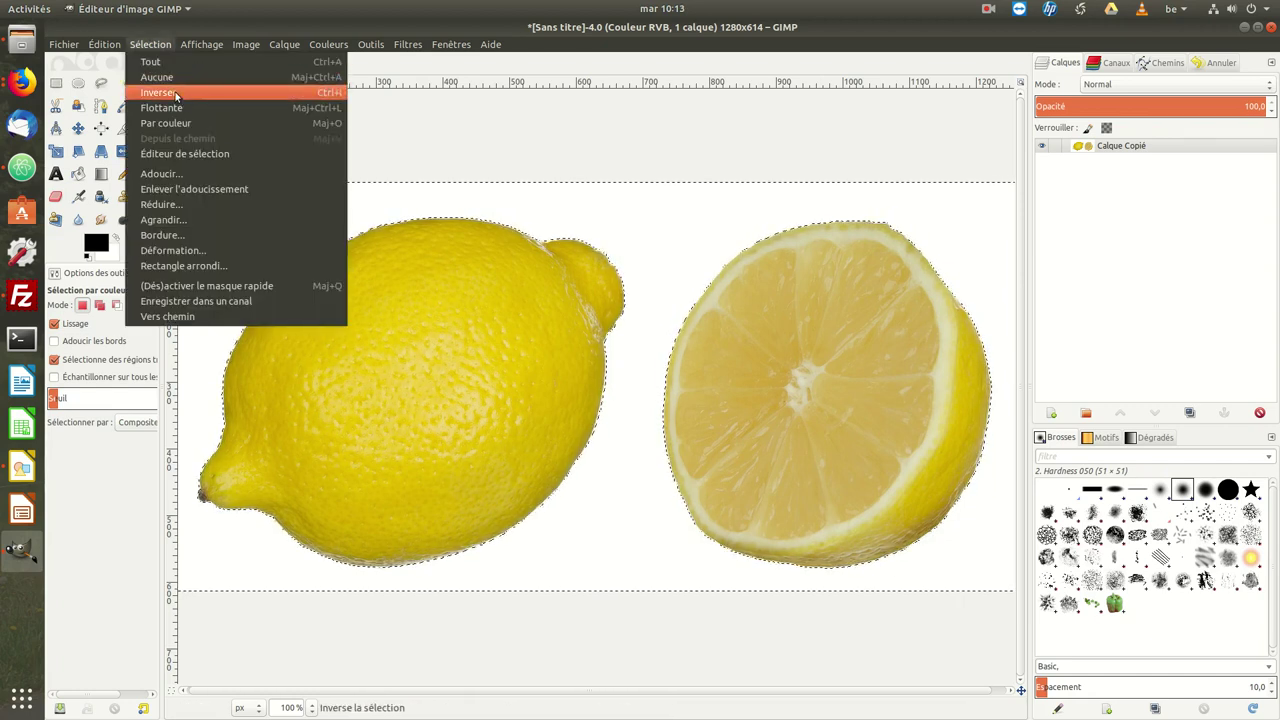
left_click(175, 93)
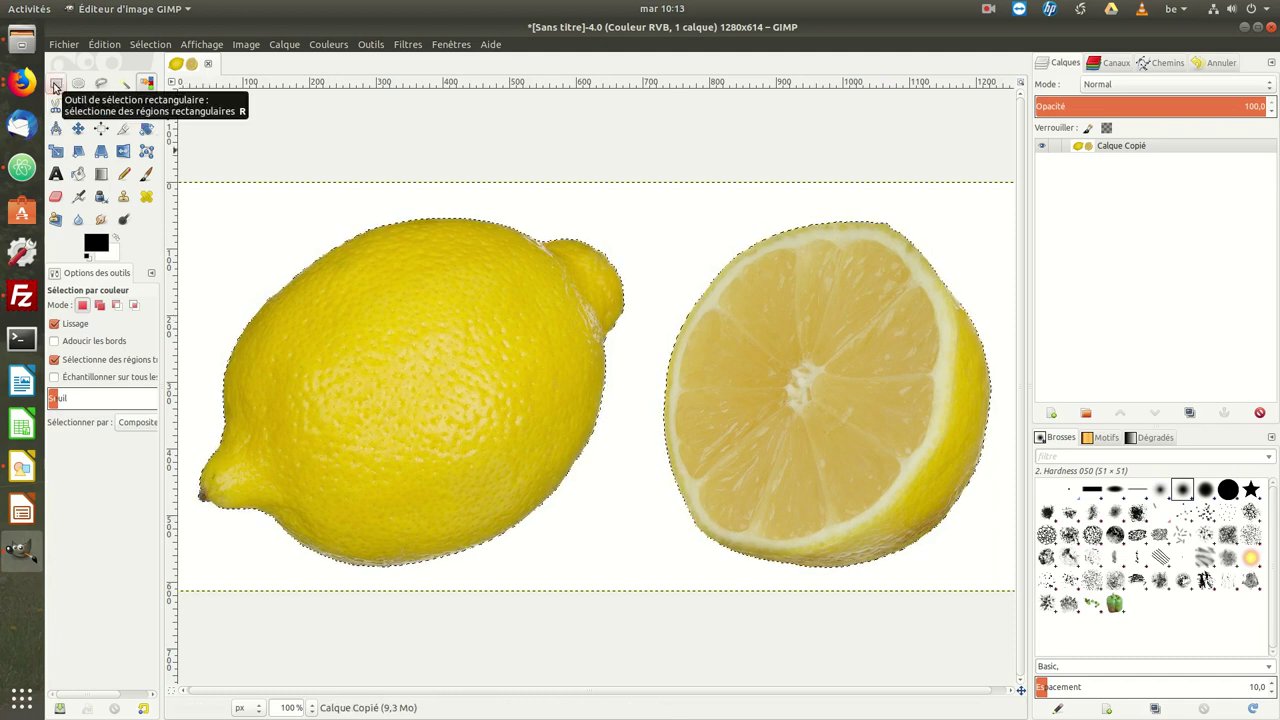
- Subtract a rectangle around the cut lemon from the selection, leaving only the whole lemon
left_click(55, 84)
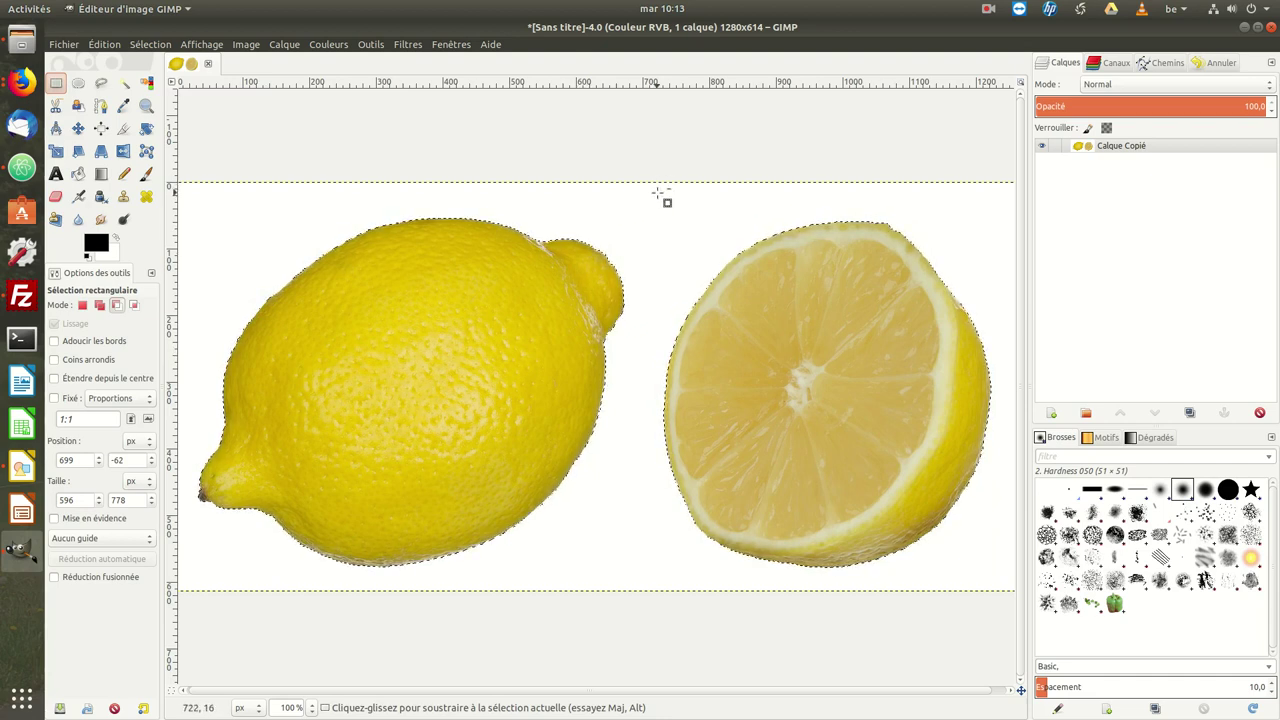
mouse_move(654, 197)
left_mouse_down()
mouse_move(962, 517)
mouse_move(974, 614)
mouse_move(995, 610)
left_mouse_up()
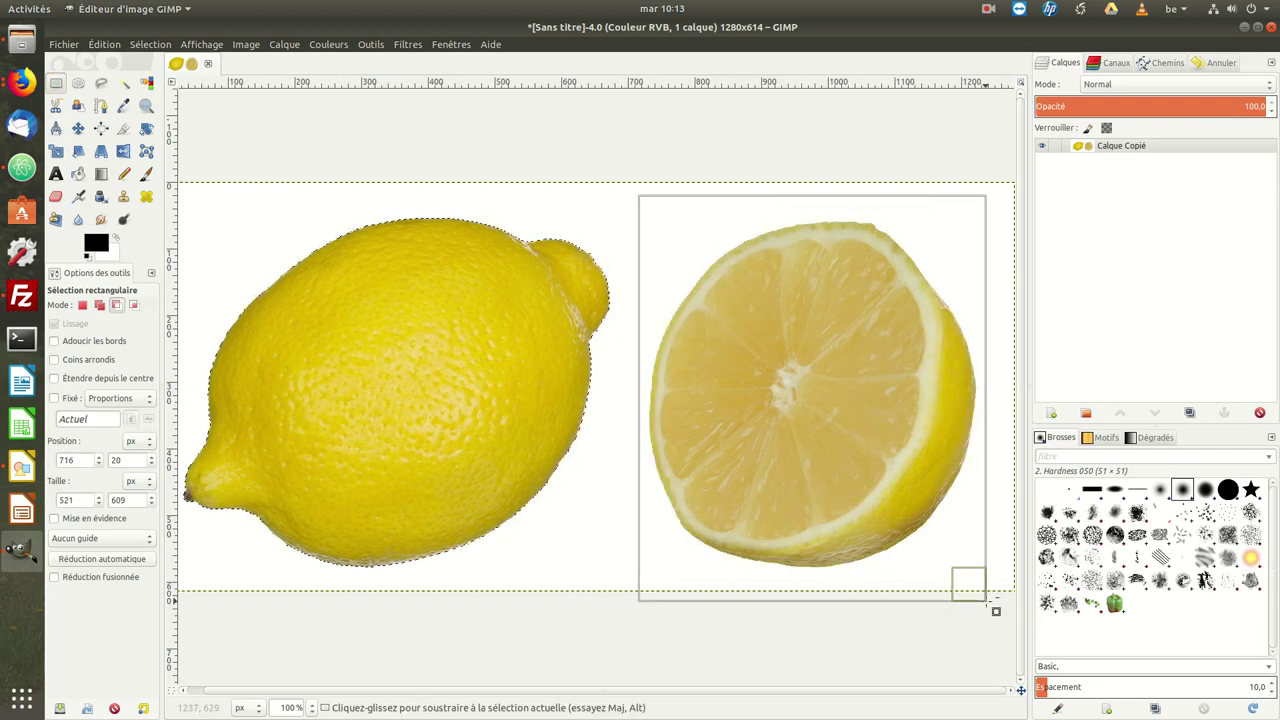
key("Return")
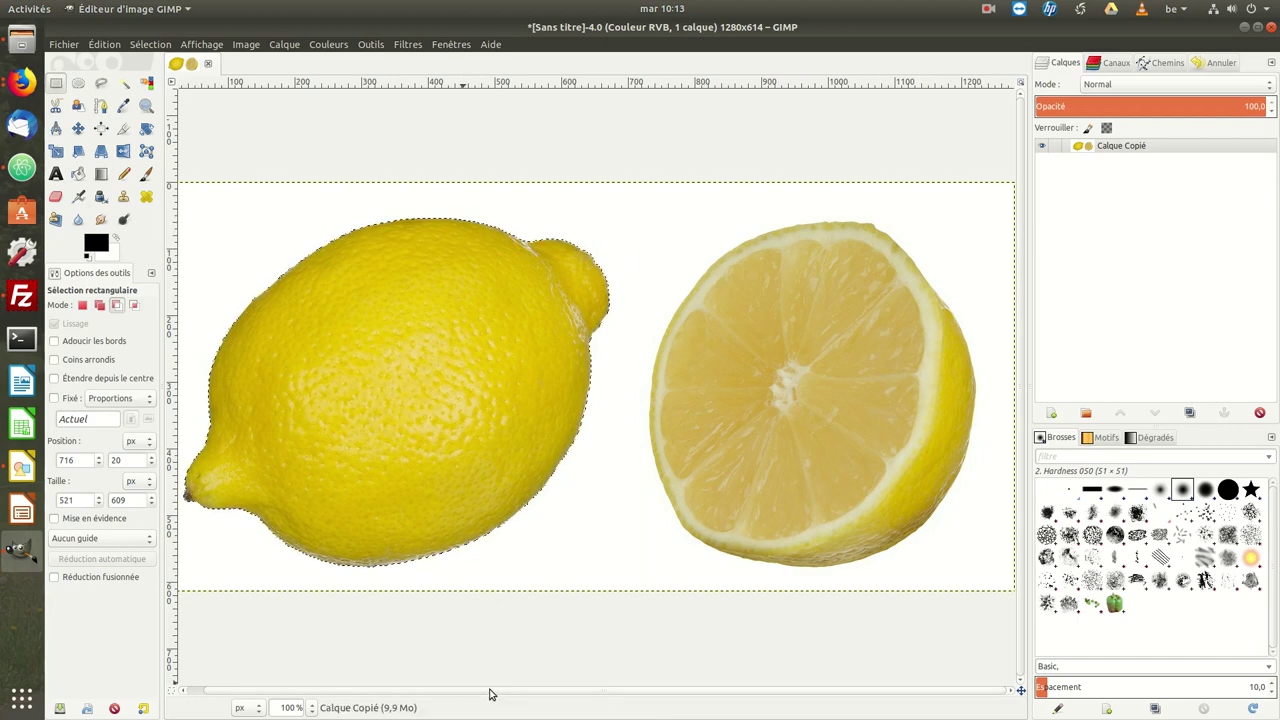
left_click_drag(526, 697, 507, 695)
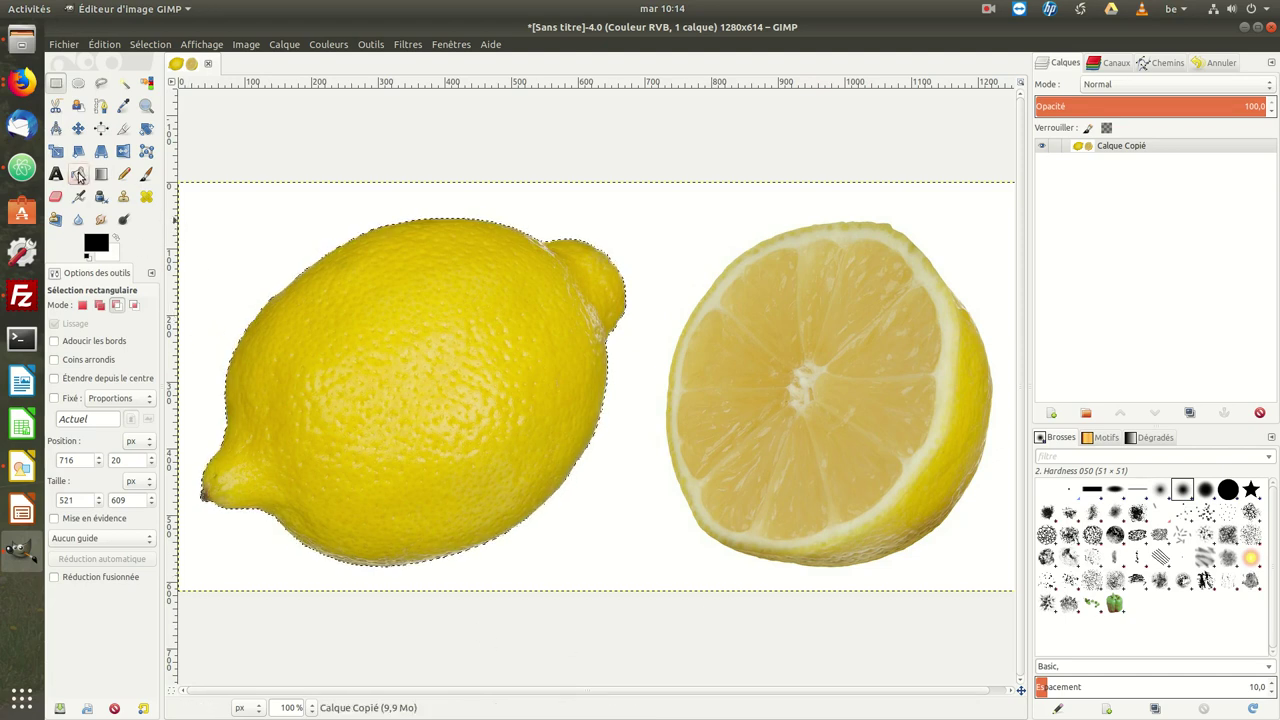
- Set the foreground colour to bright green 17e017 for Bucket Fill
left_click(78, 173)
left_click(93, 248)
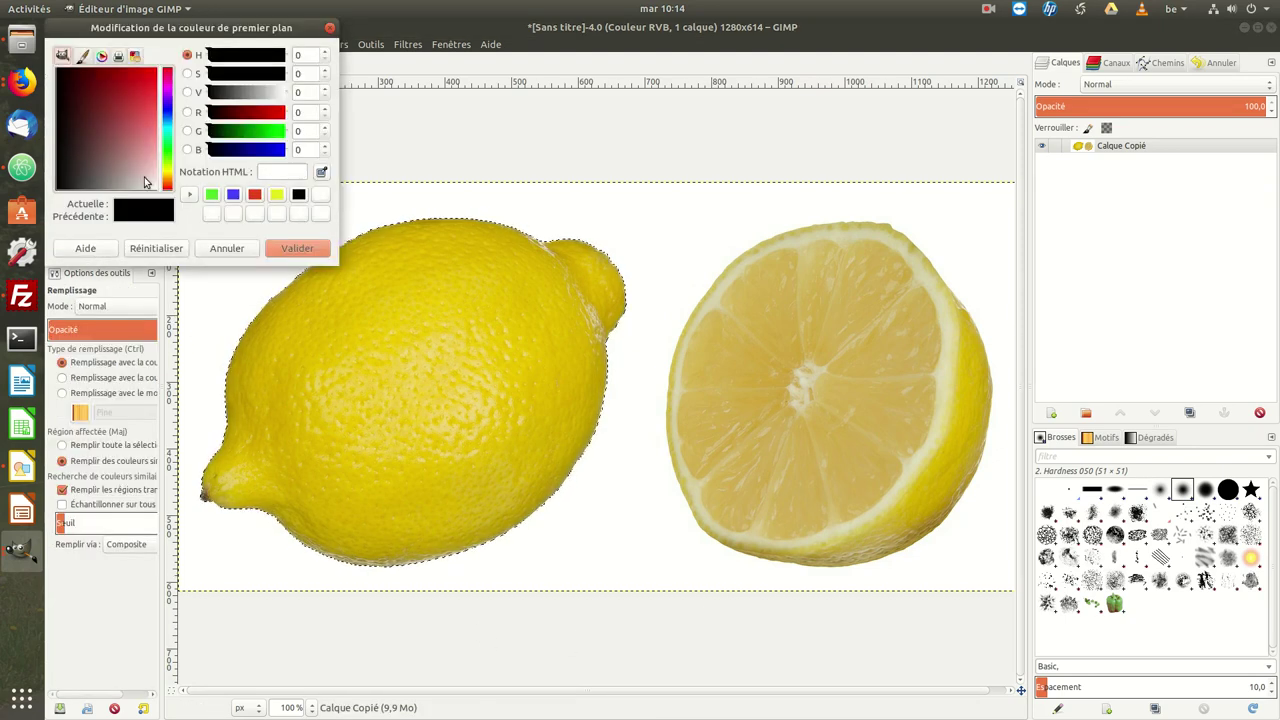
left_click(262, 133)
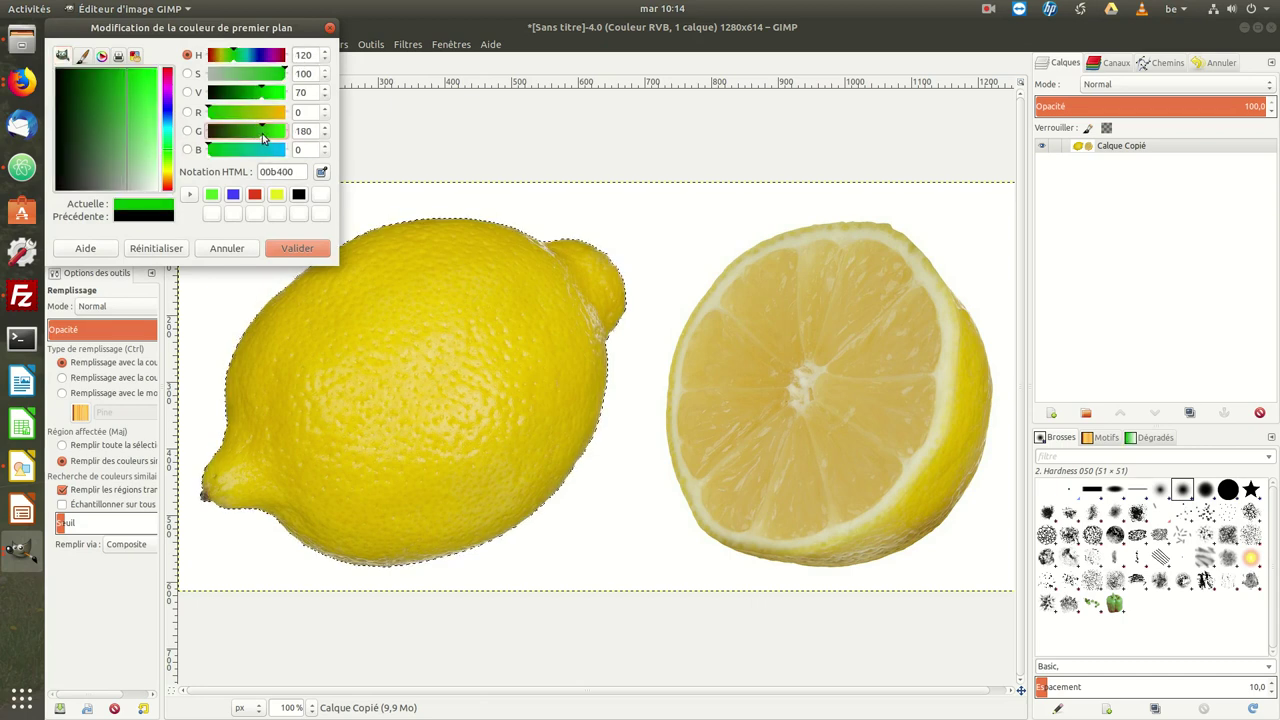
left_click(150, 82)
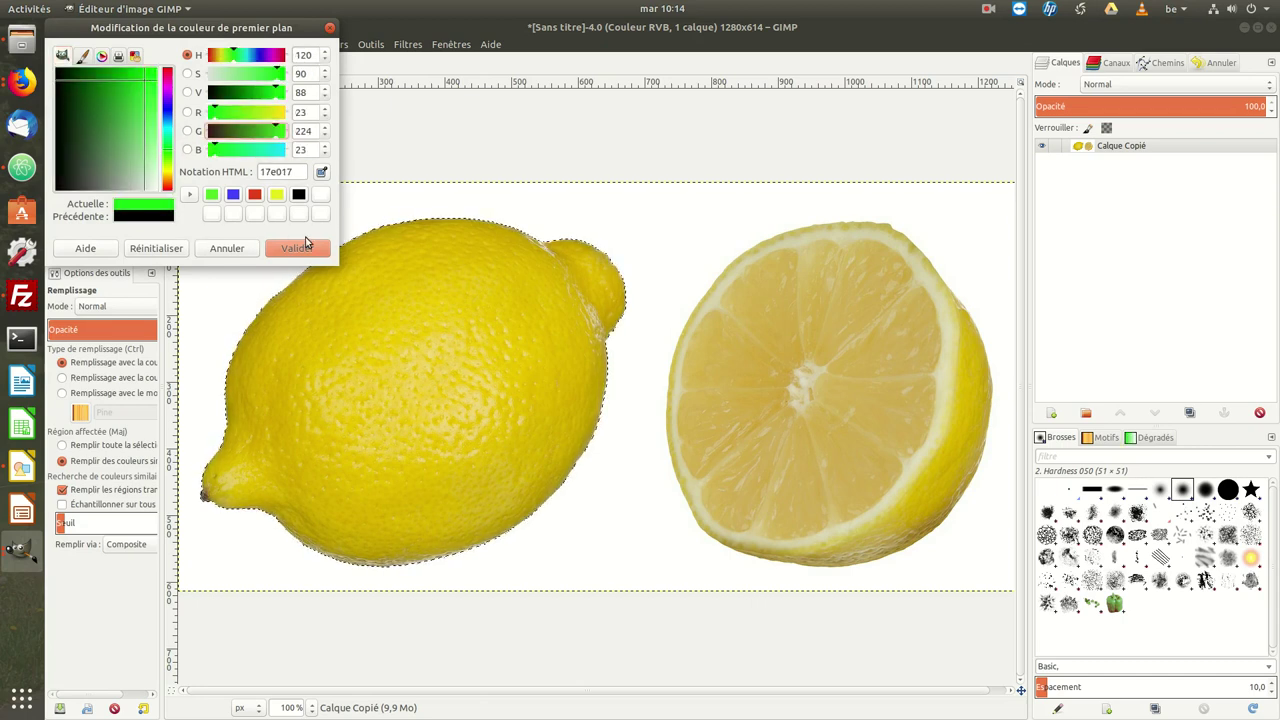
left_click(297, 248)
- Try green fills across the whole lemon, then undo them so it's yellow again
left_click(405, 291)
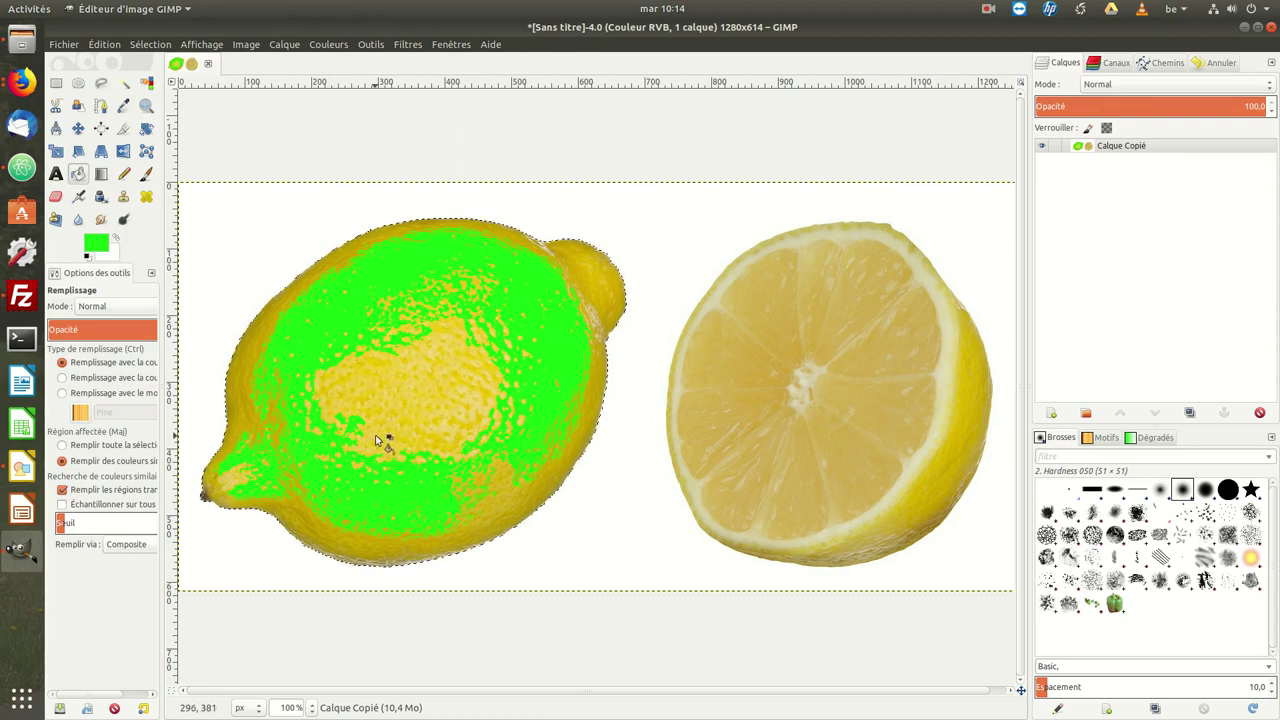
left_click(416, 367)
left_click(388, 386)
left_click(265, 321)
left_click(272, 337)
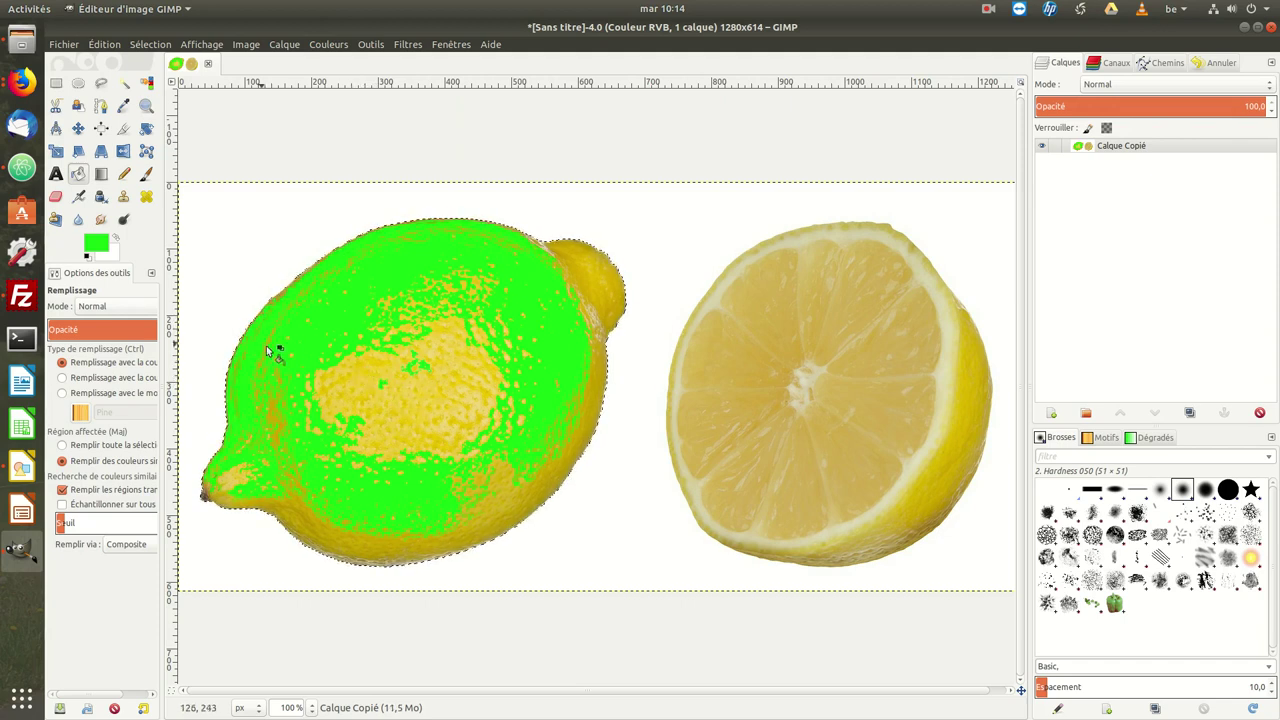
left_click(461, 424)
left_click(340, 541)
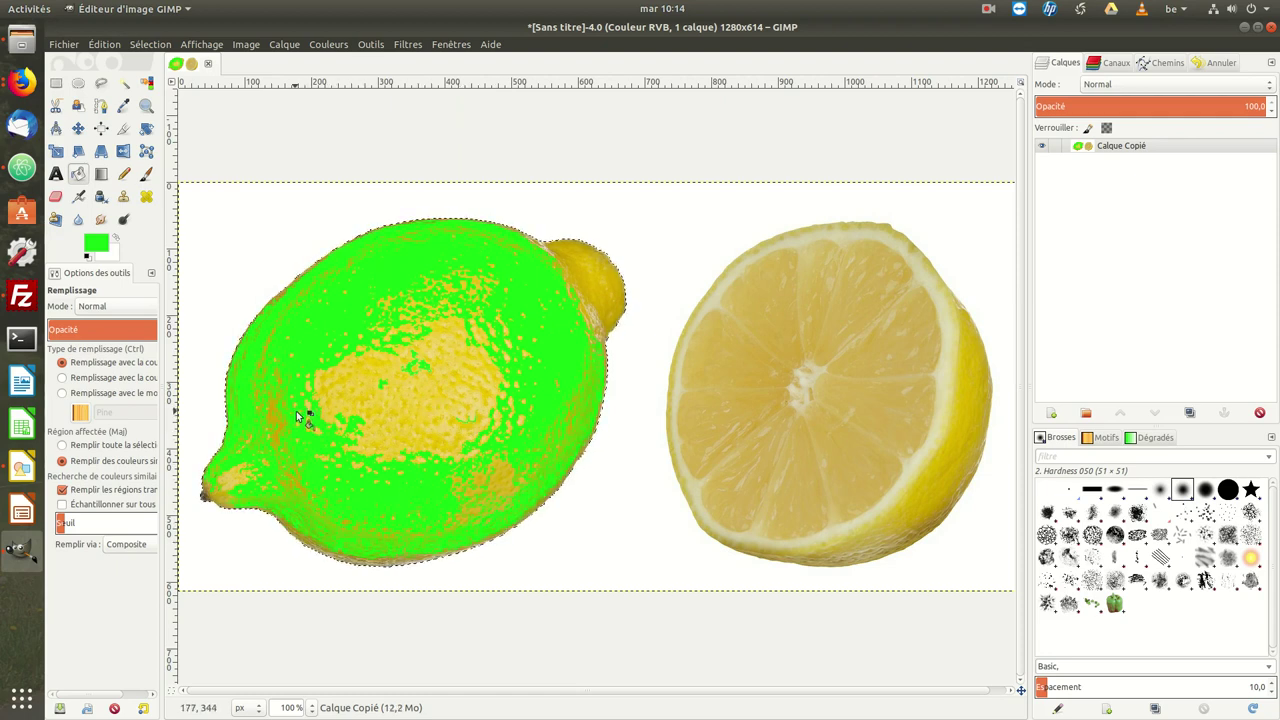
key("ctrl+z")
key("ctrl+z")
key("ctrl+z")
key("ctrl+z")
key("ctrl+z")
key("ctrl+z")
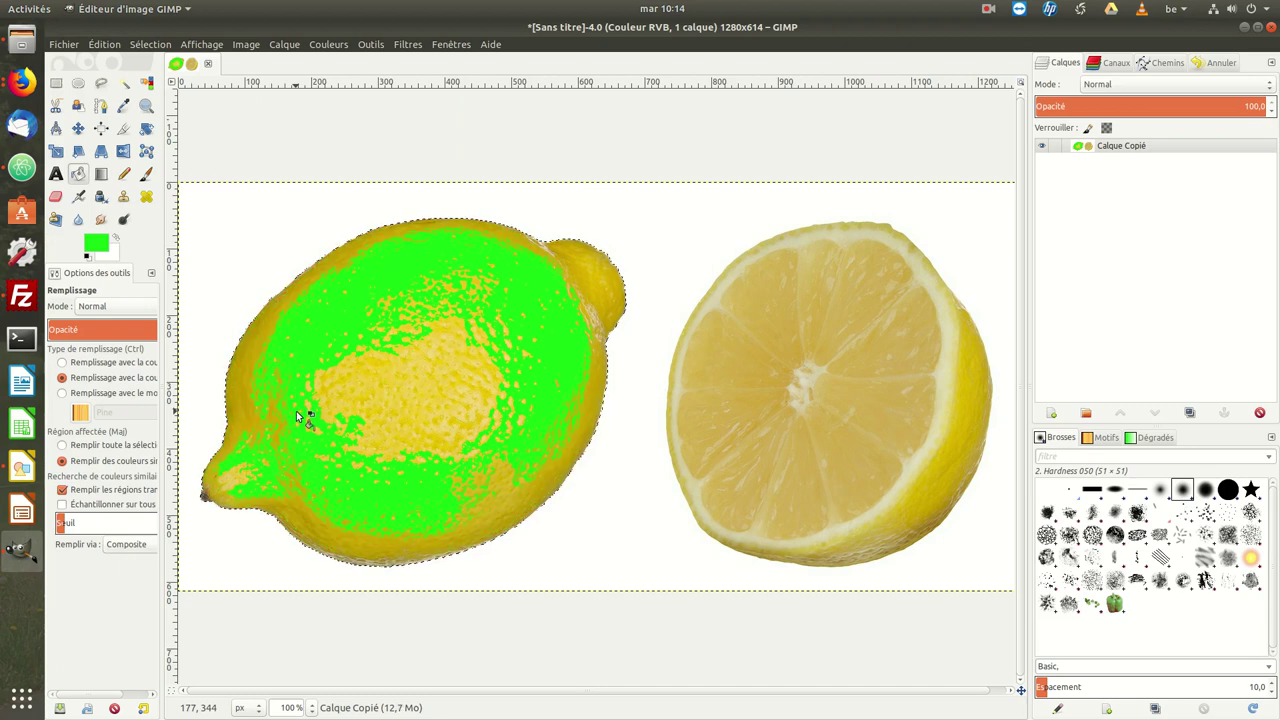
key("ctrl+z")
key("ctrl")
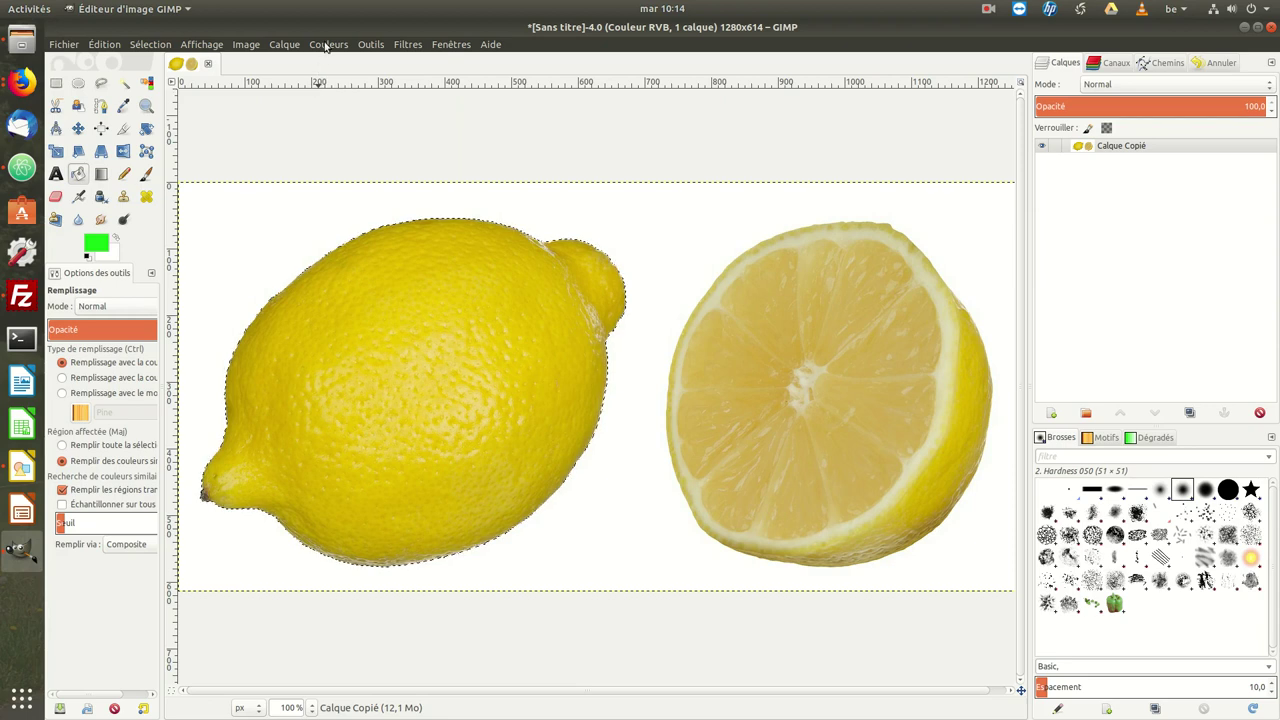
- Apply Hue-Saturation with hue -77 and lightness 28 to turn the whole lemon hot pink
left_click(326, 48)
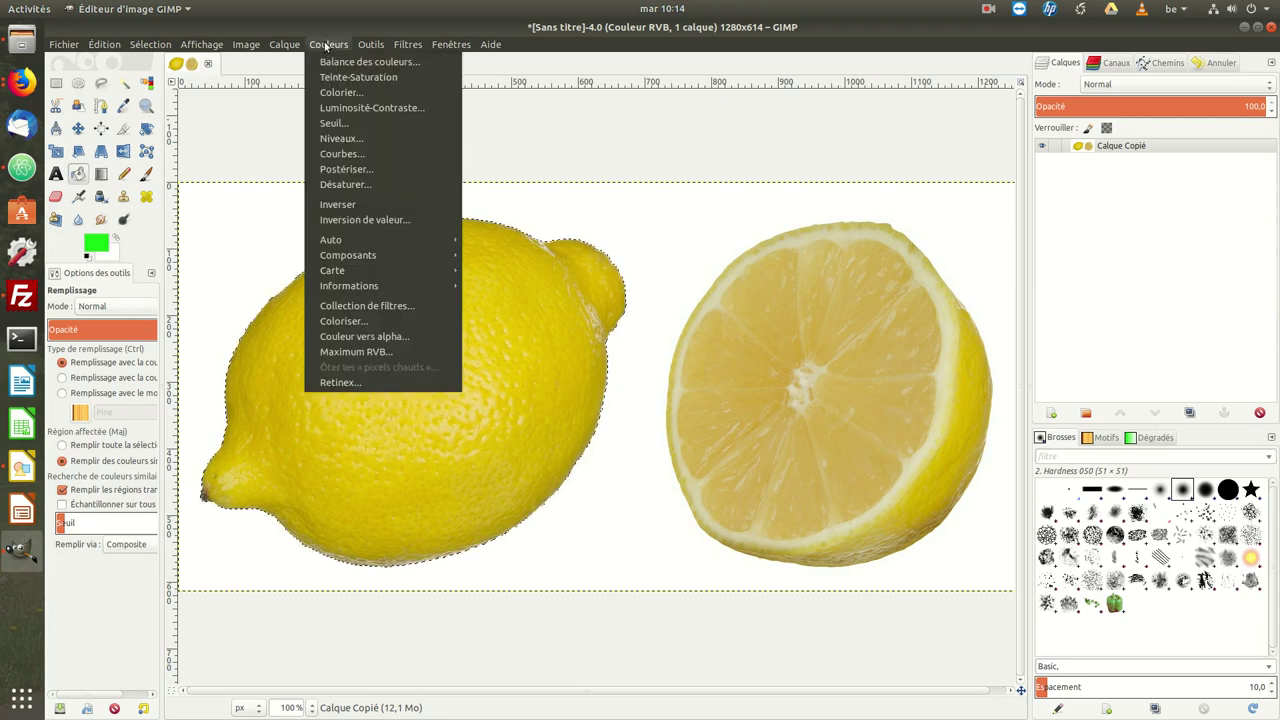
left_click(376, 80)
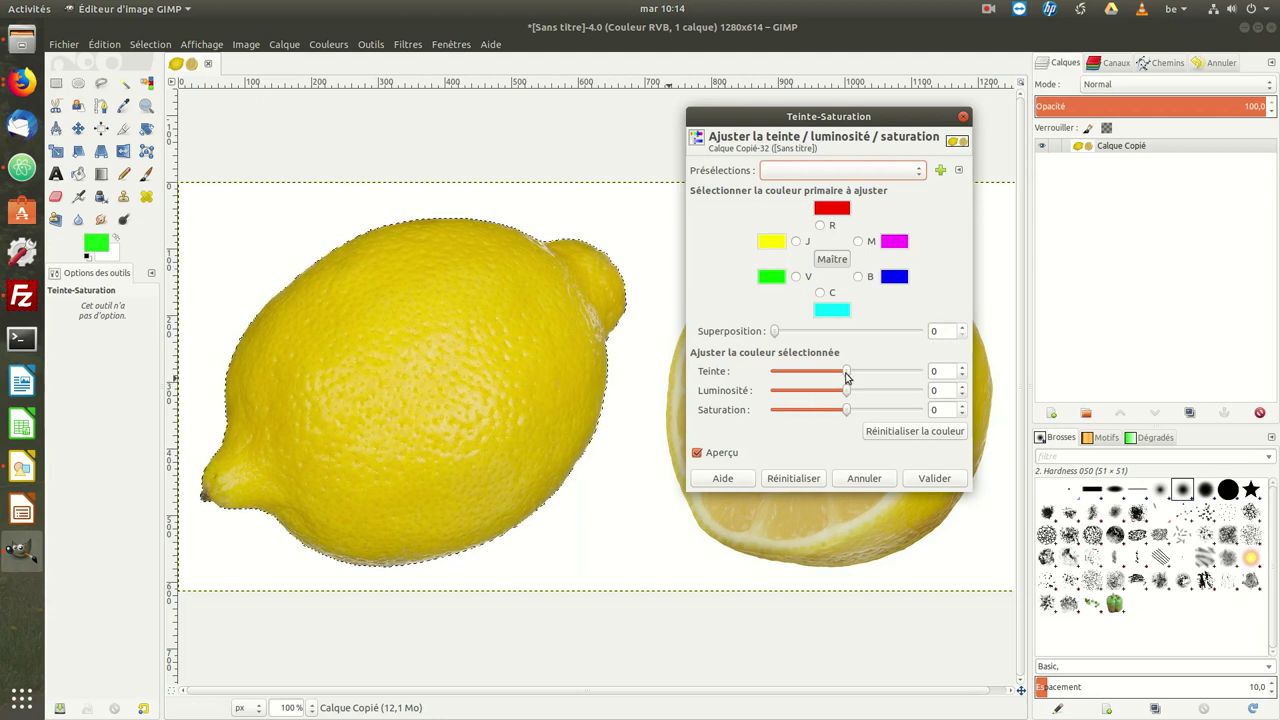
left_click_drag(846, 375, 878, 371)
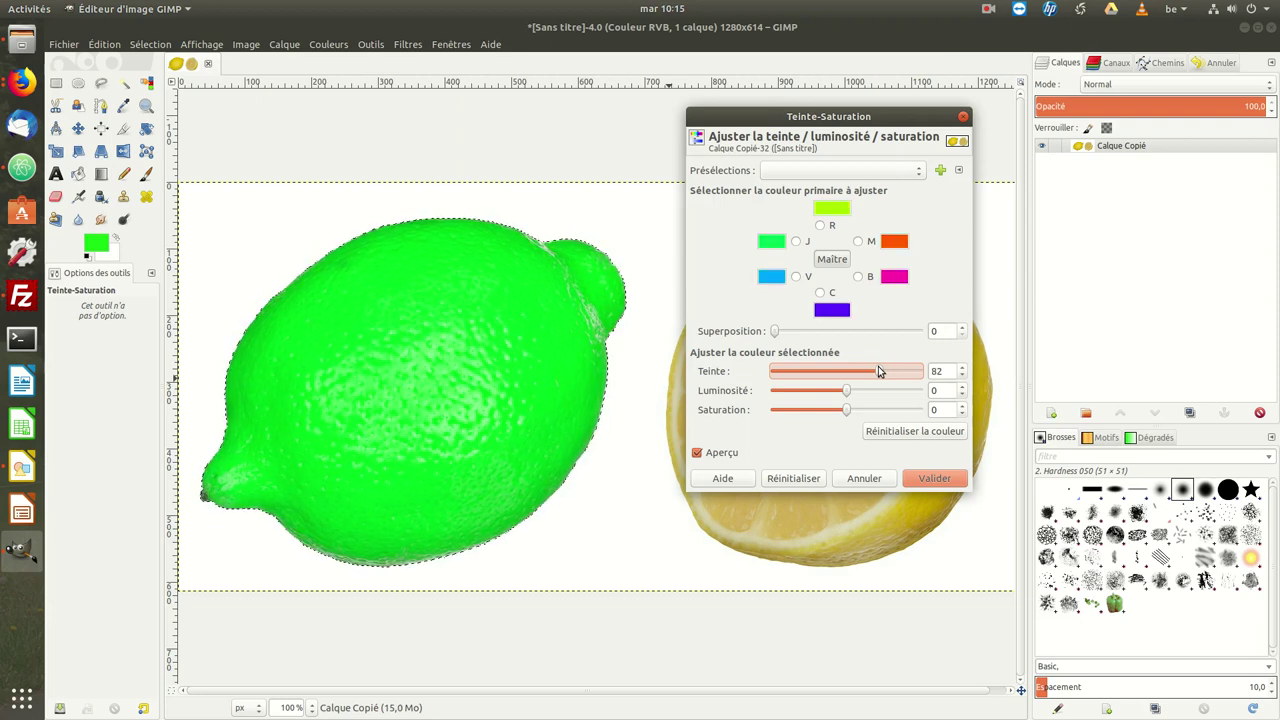
left_click_drag(845, 398, 830, 398)
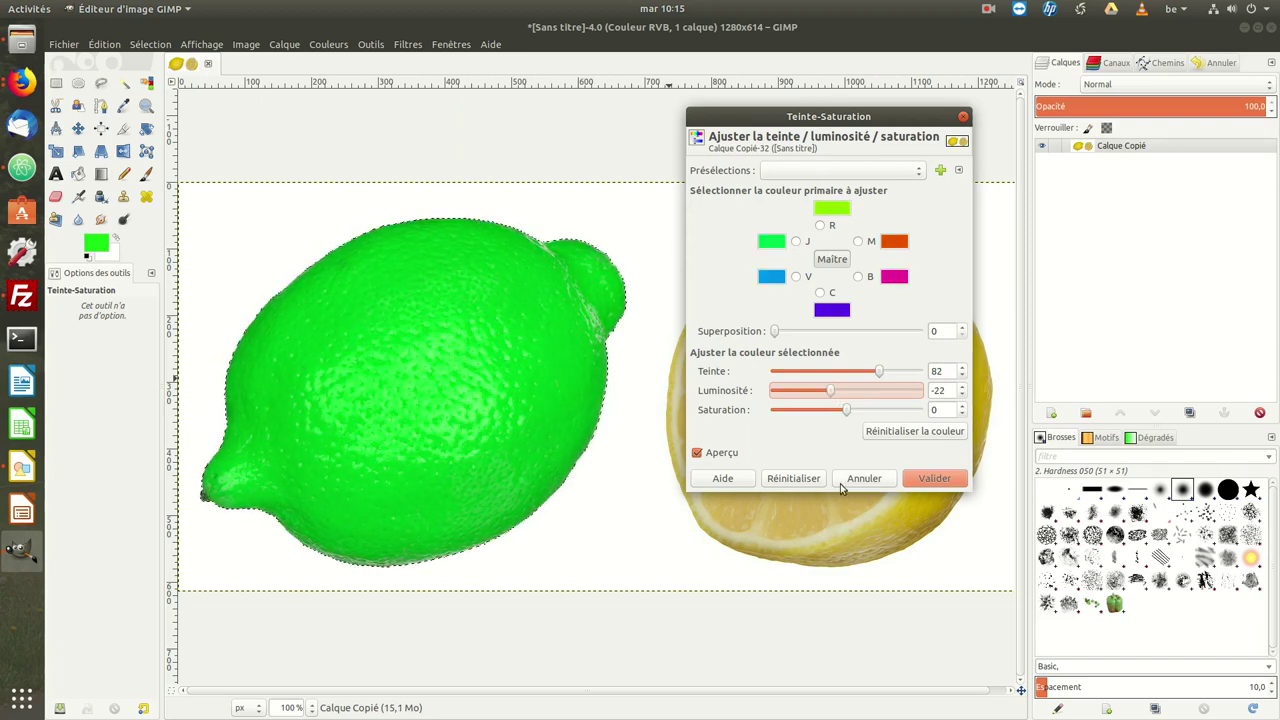
left_click_drag(880, 374, 817, 374)
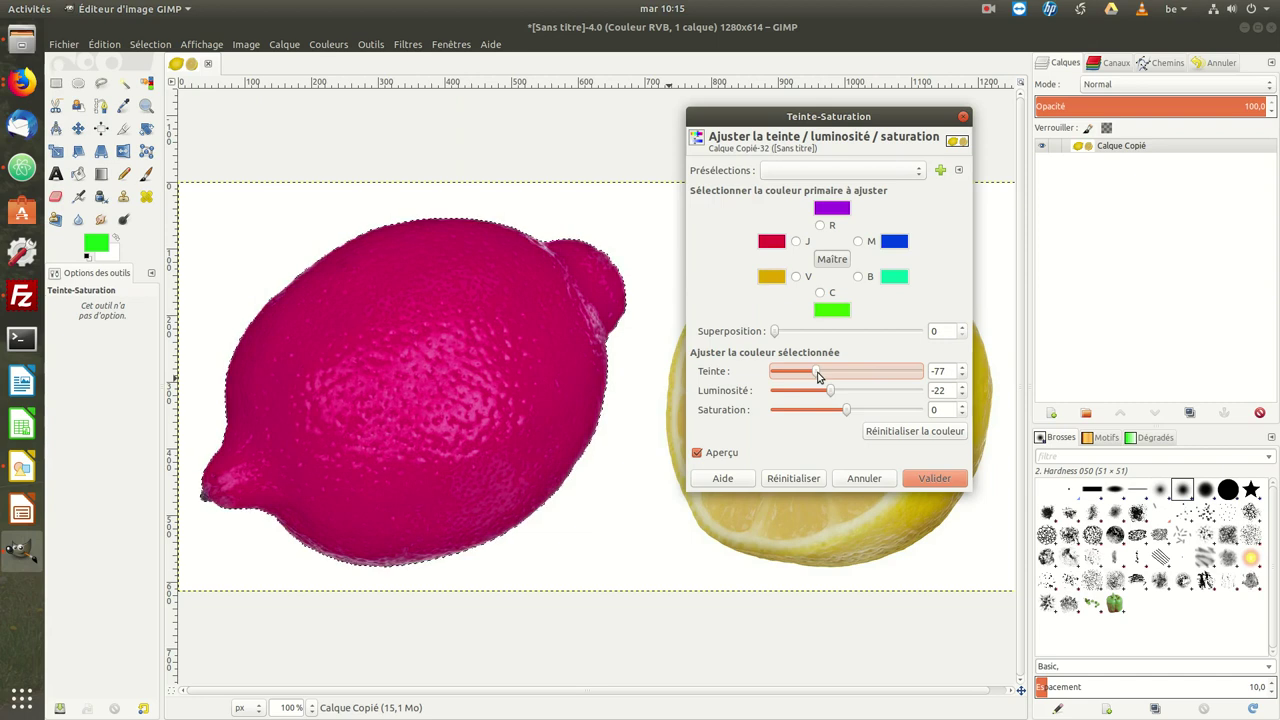
left_click_drag(830, 394, 865, 386)
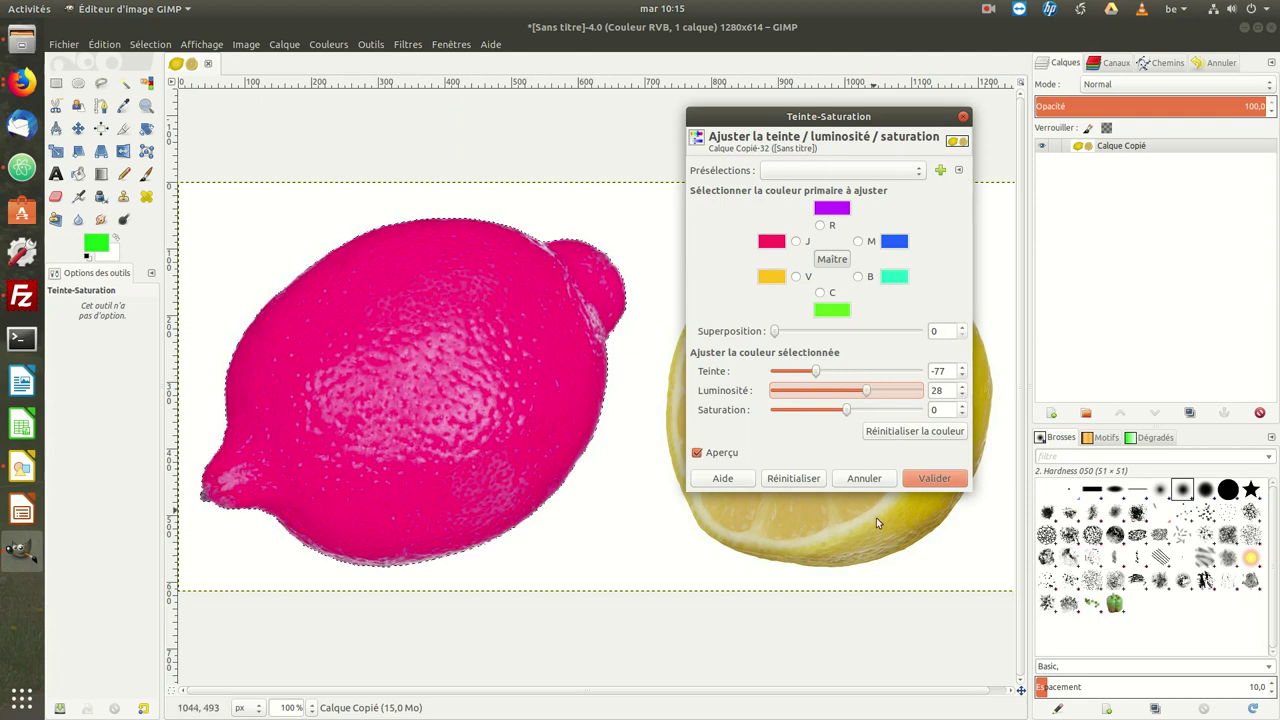
left_click(925, 479)
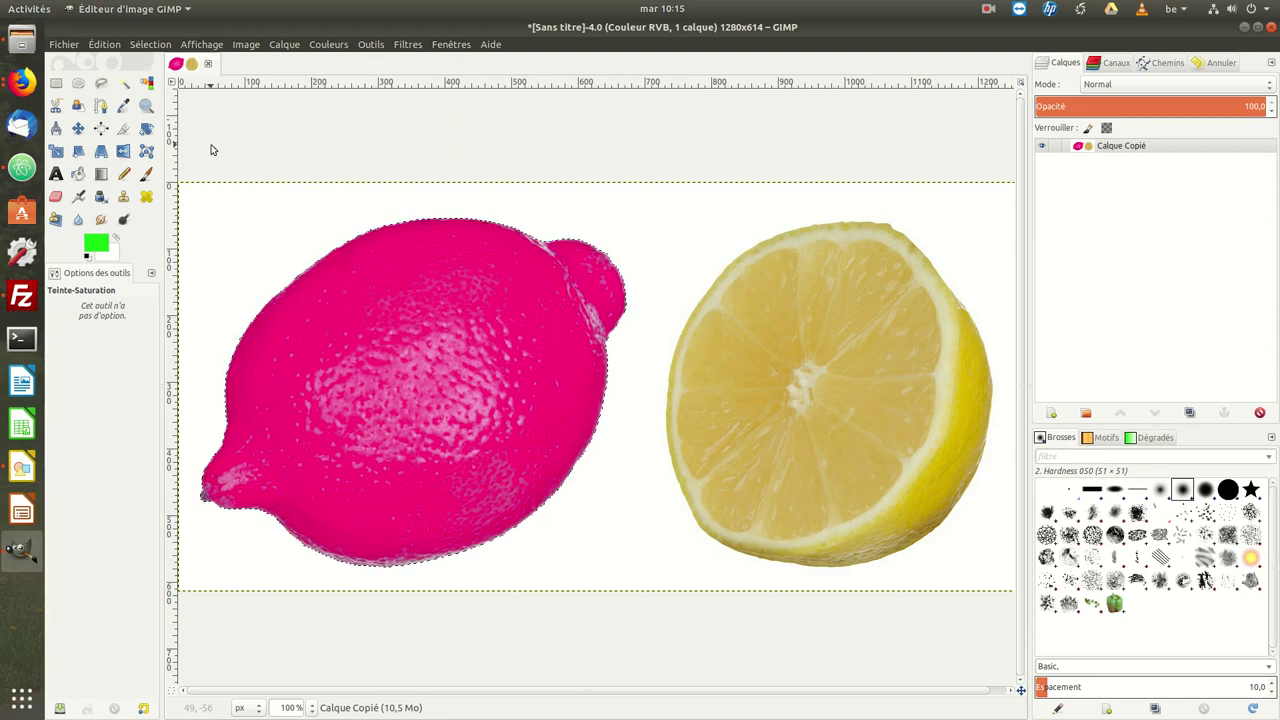
- Clear the selection and Fuzzy Select the first flesh area of the cut lemon
left_click(156, 50)
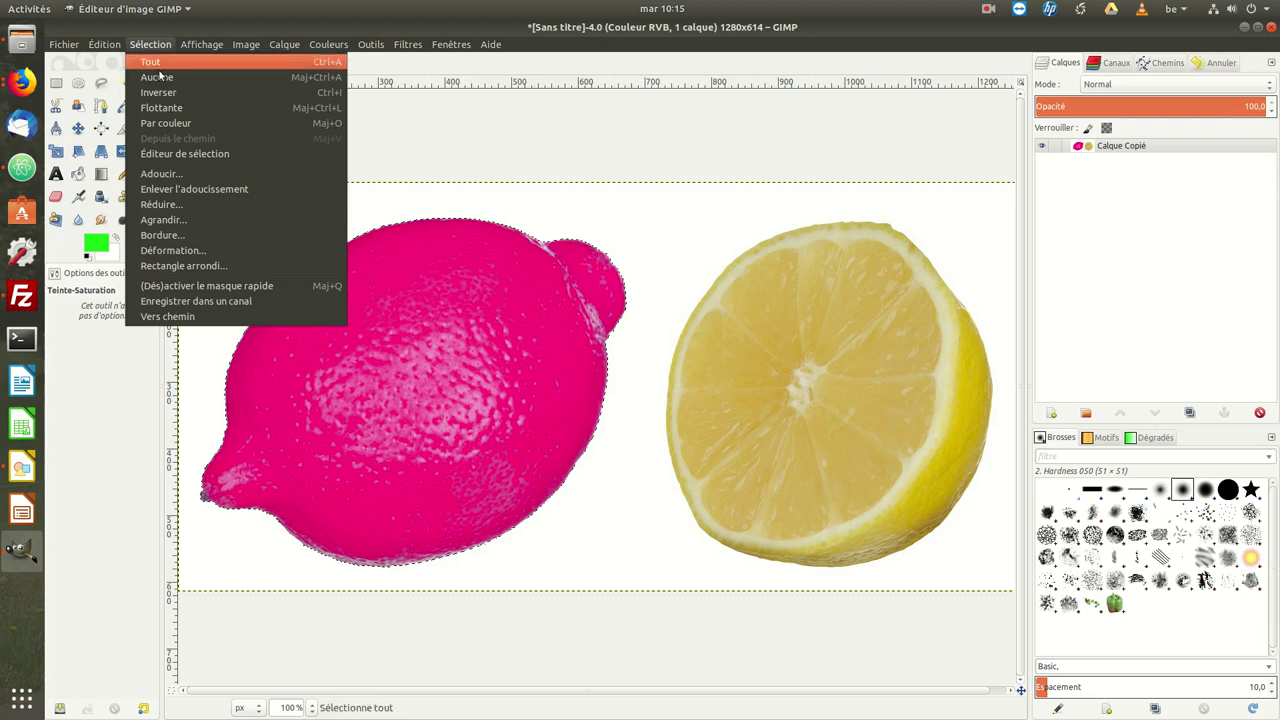
left_click(160, 78)
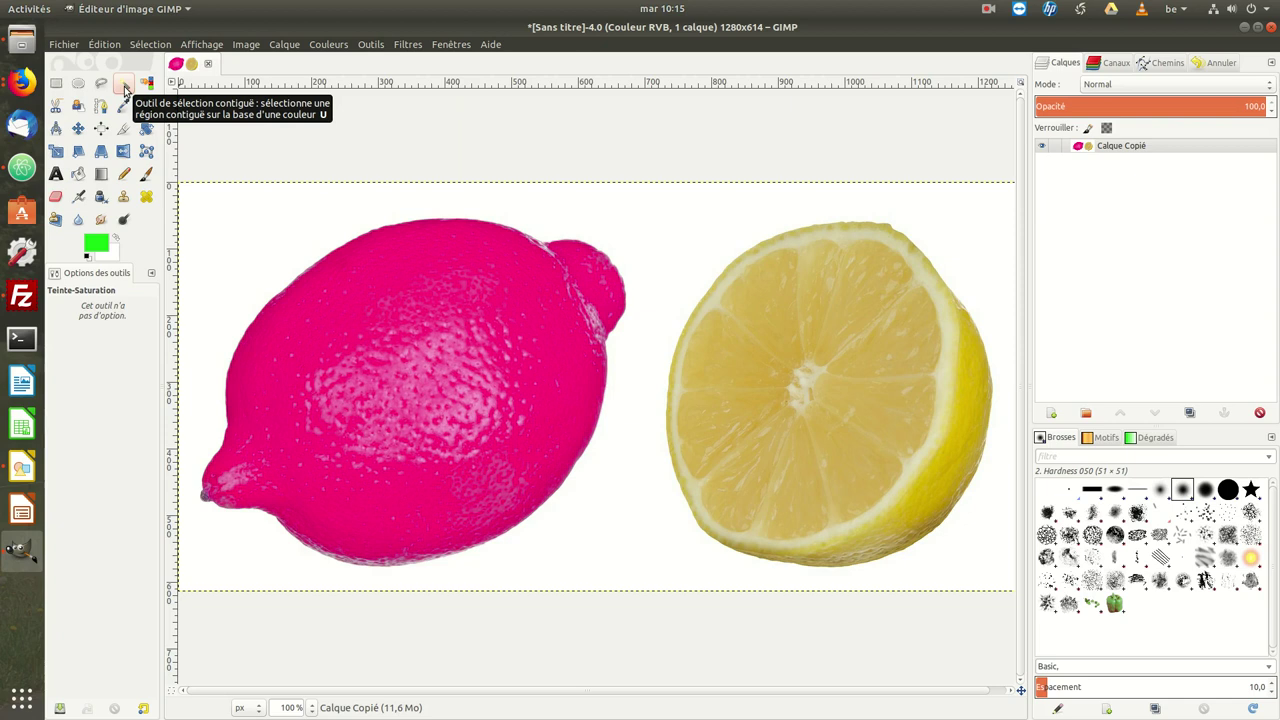
left_click(125, 88)
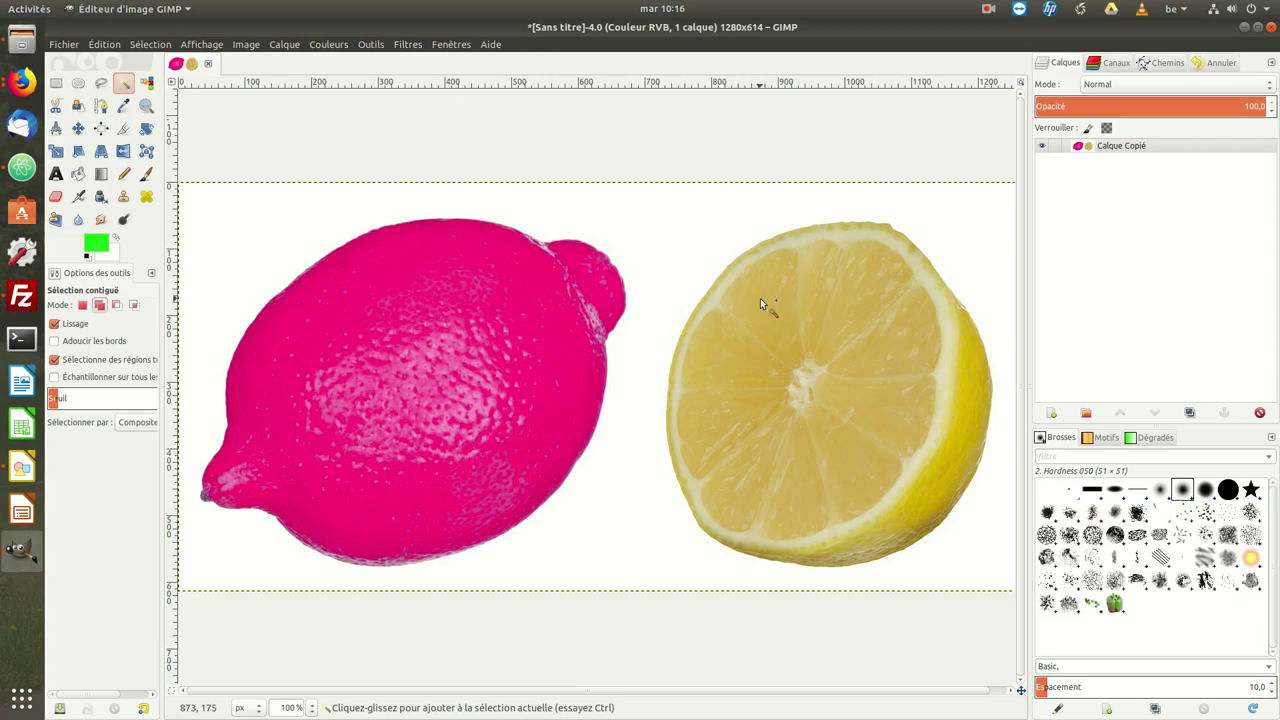
left_click_drag(760, 298, 762, 385)
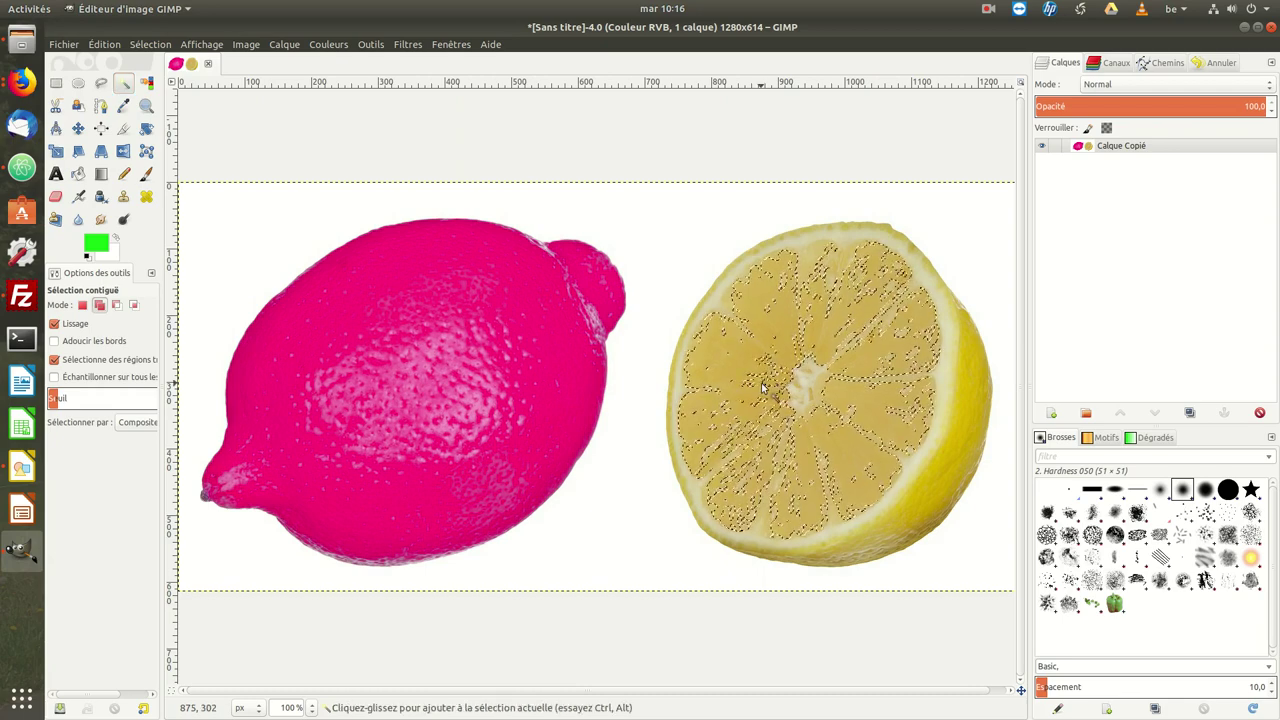
mouse_move(798, 269)
left_mouse_down()
mouse_move(803, 254)
mouse_move(820, 285)
left_mouse_up()
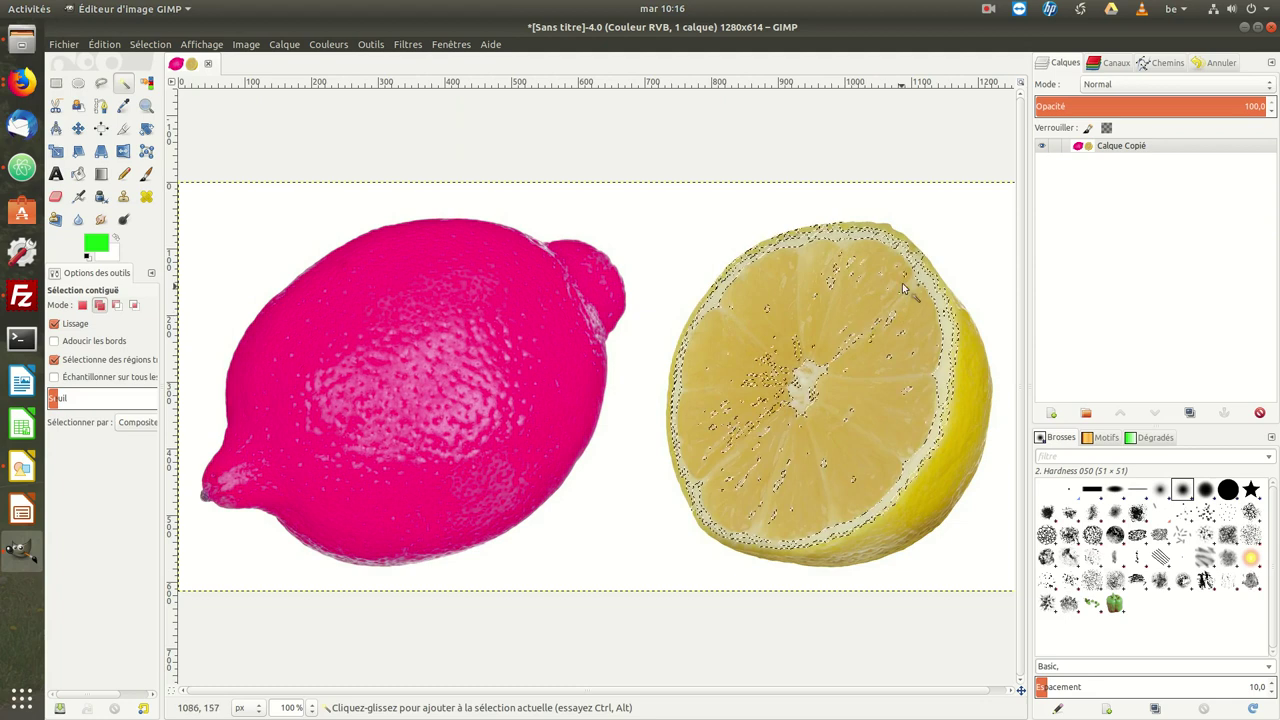
left_click_drag(726, 405, 728, 440)
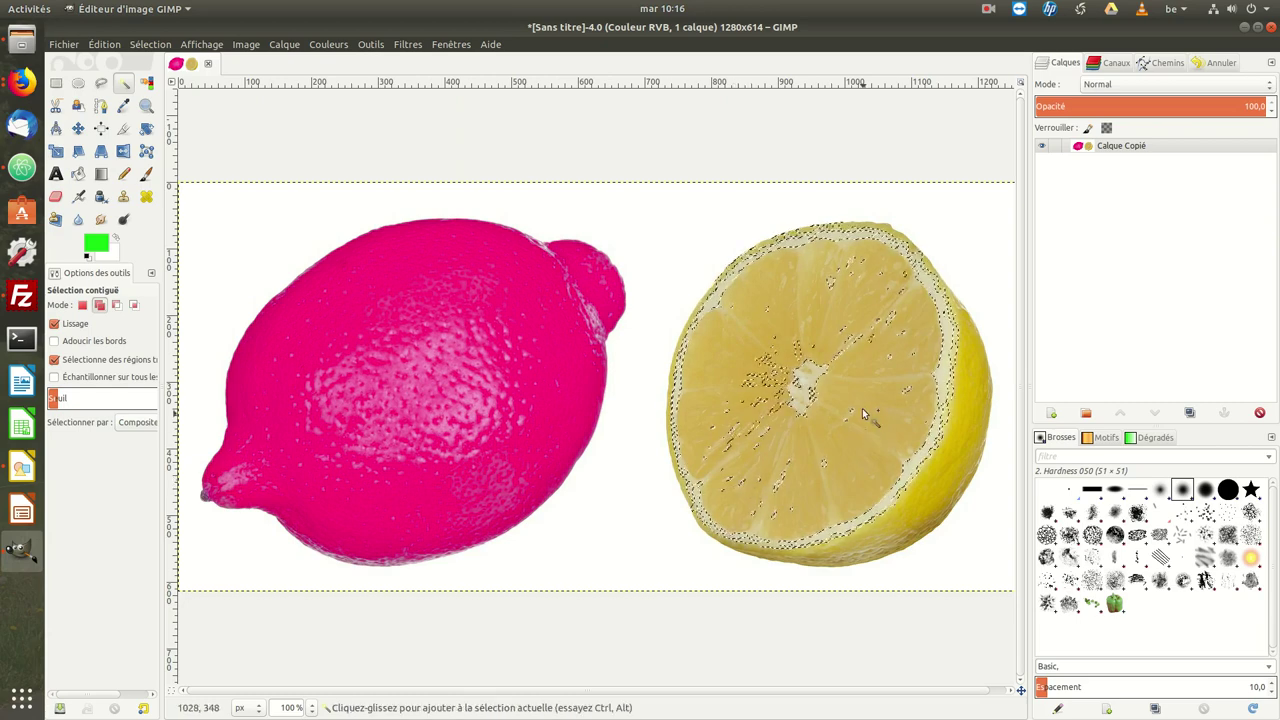
- Add the remaining scattered flesh segments and core to the selection
scroll(853, 392, "up", 2, "ctrl")
scroll(853, 392, "up", 1, "ctrl")
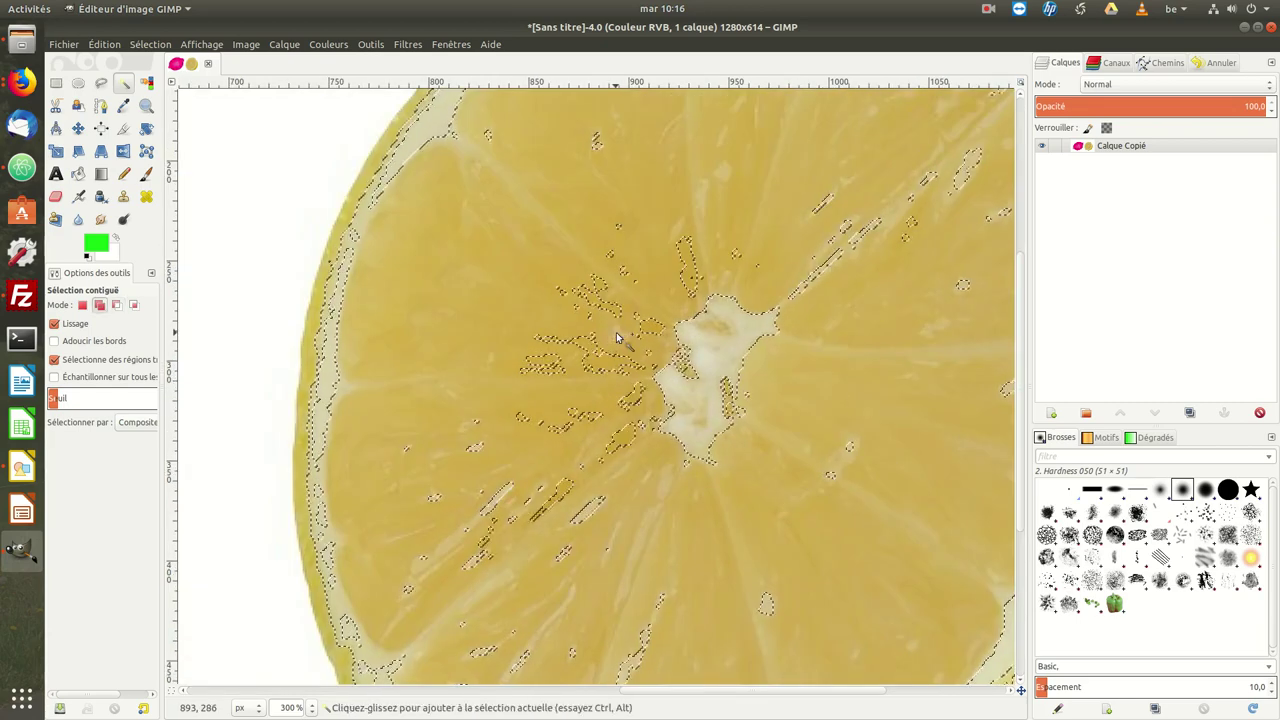
left_click_drag(620, 342, 621, 351)
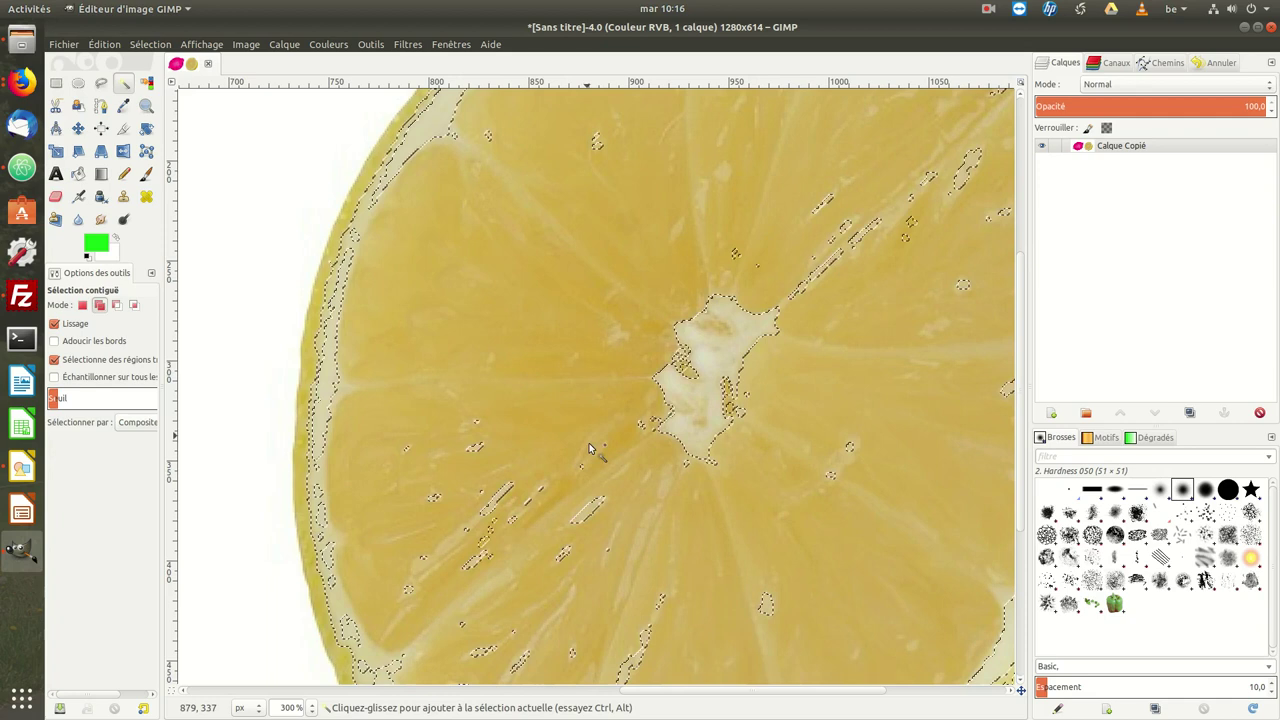
left_click(493, 500)
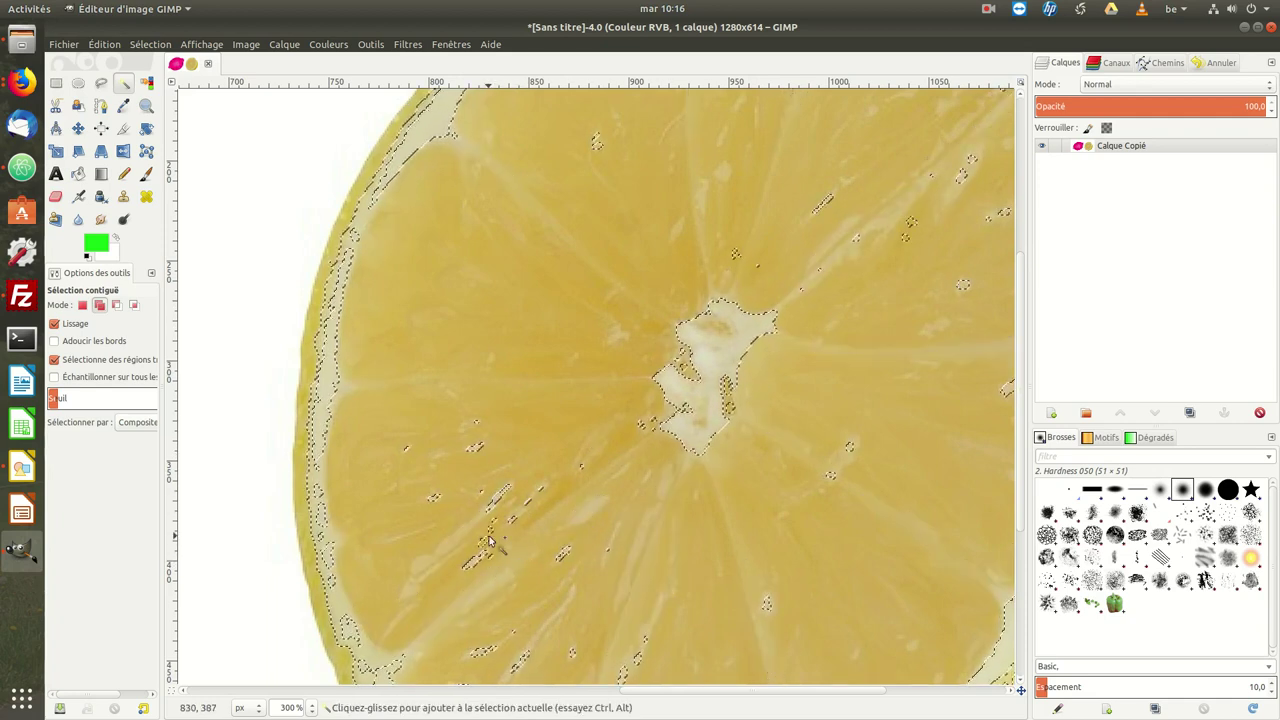
left_click(499, 491)
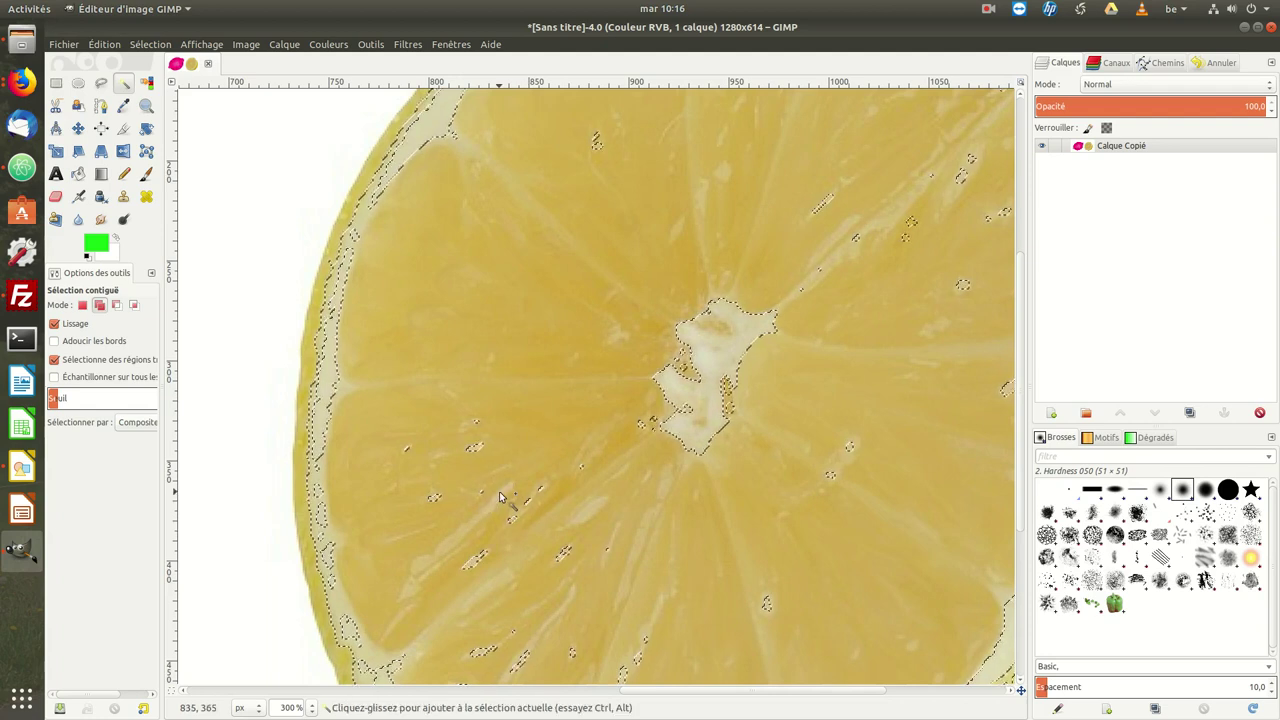
left_click(902, 513)
left_click_drag(902, 516, 797, 492)
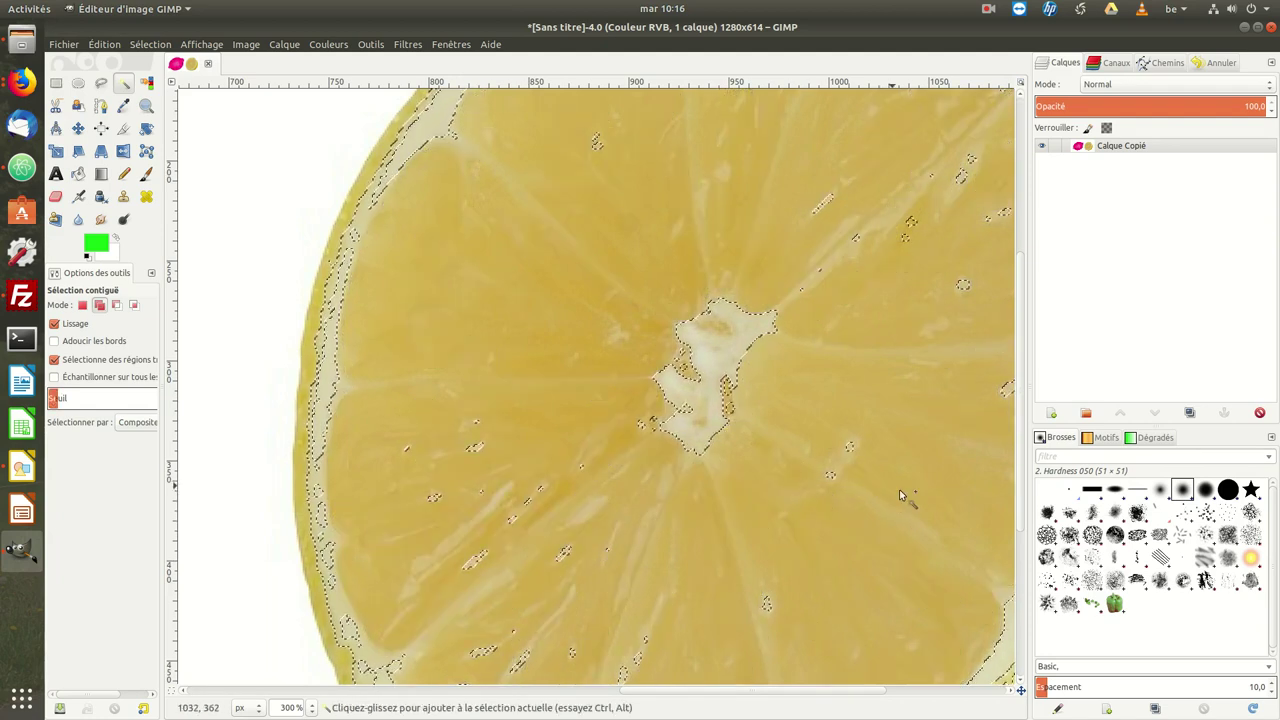
right_click(900, 510)
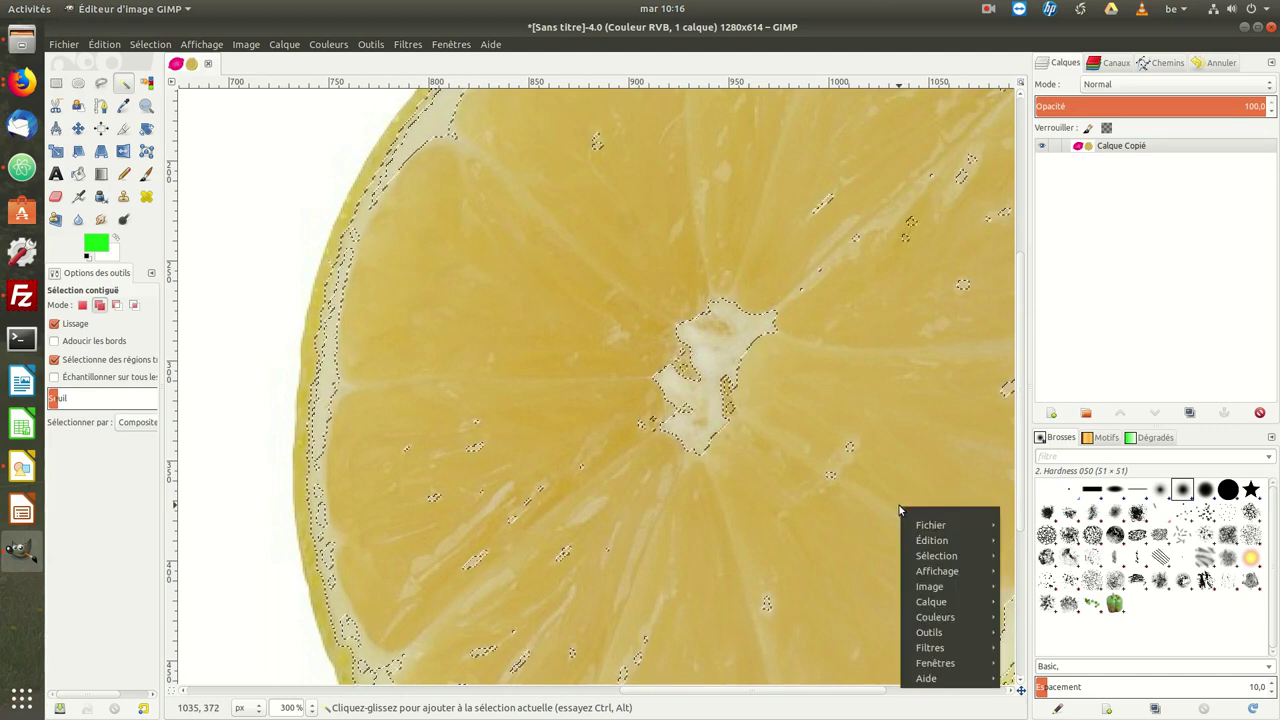
left_click(841, 489)
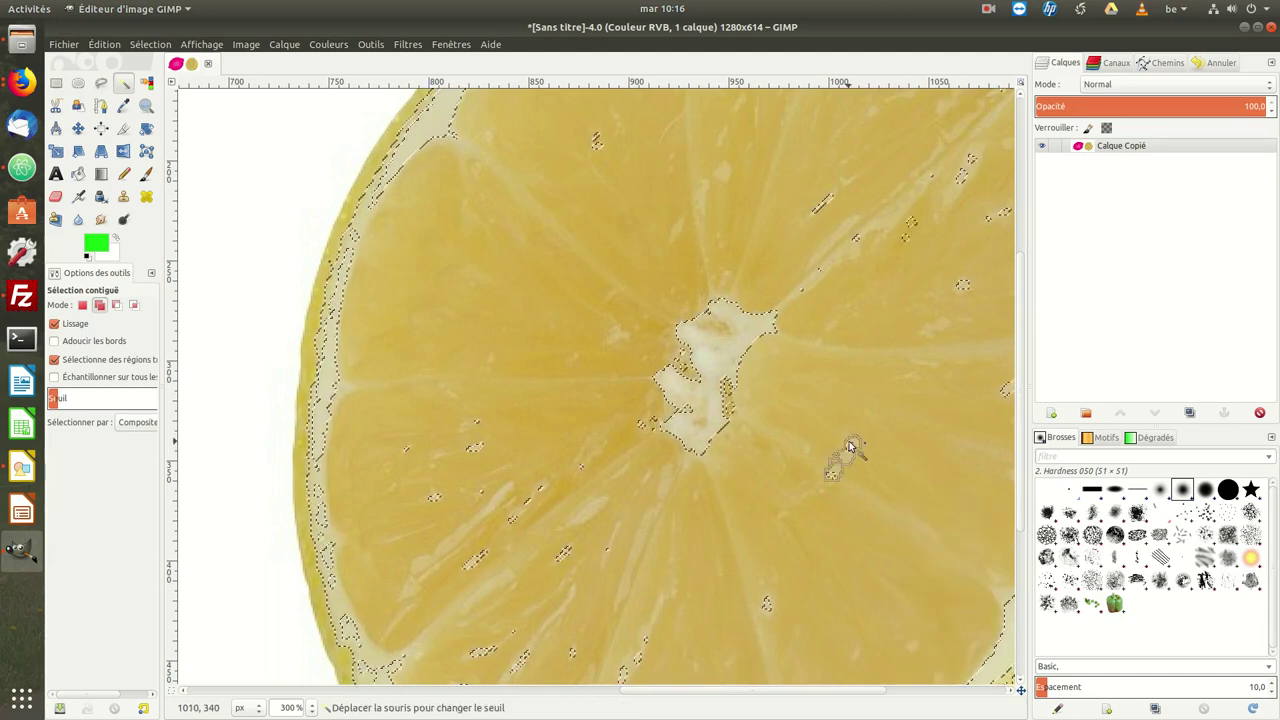
left_click_drag(748, 689, 845, 688)
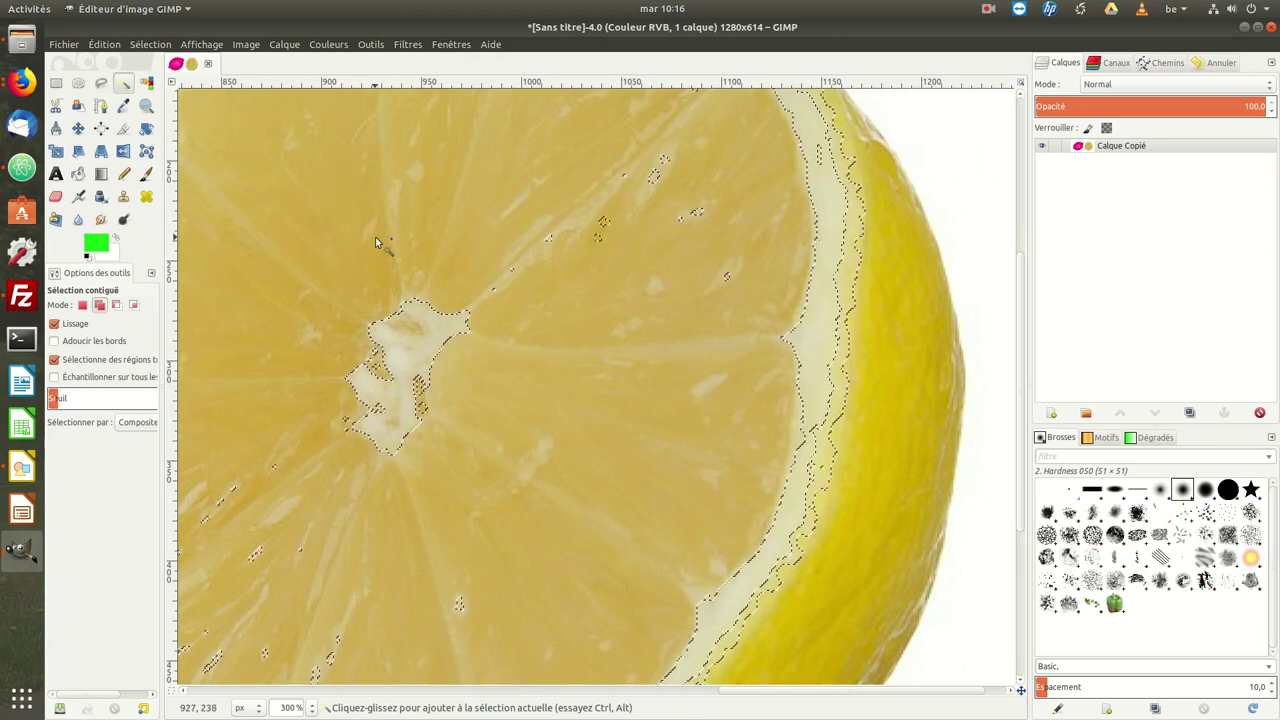
scroll(390, 380, "down", 2, "ctrl")
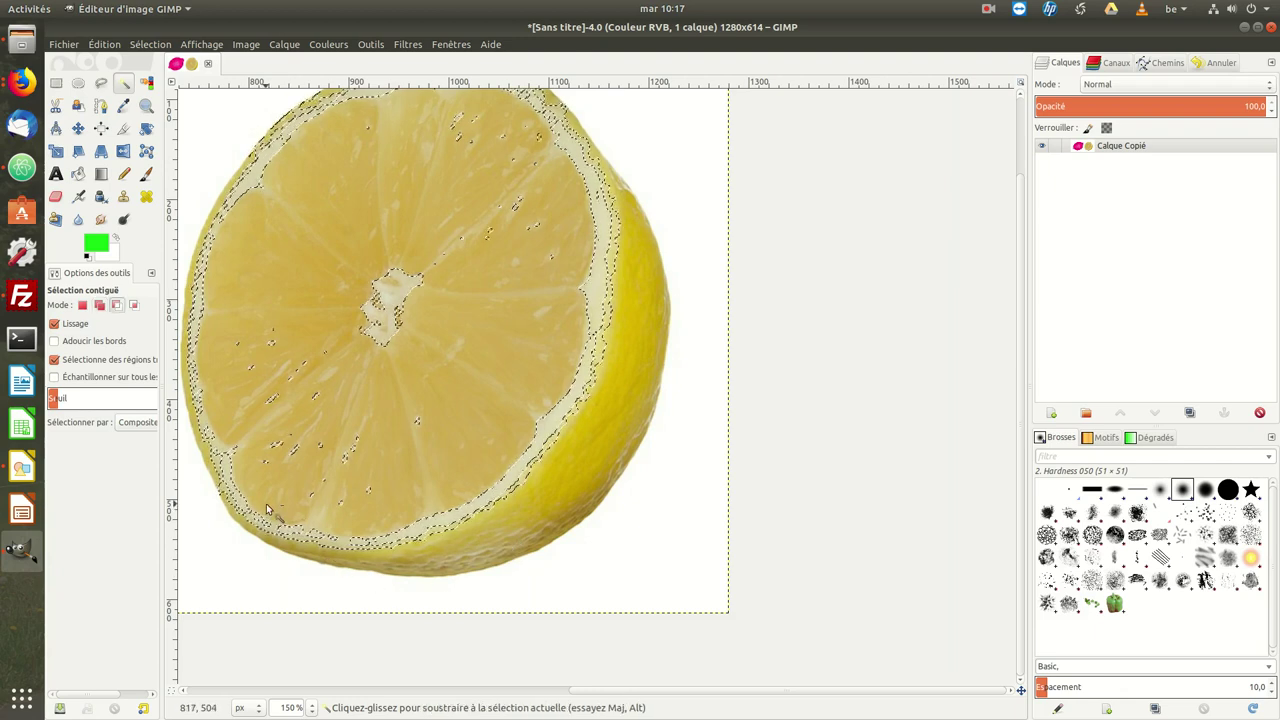
- Subtract the pale rind band along the bottom and right side from the selection
scroll(258, 515, "up", 1, "ctrl")
scroll(253, 518, "up", 1, "ctrl")
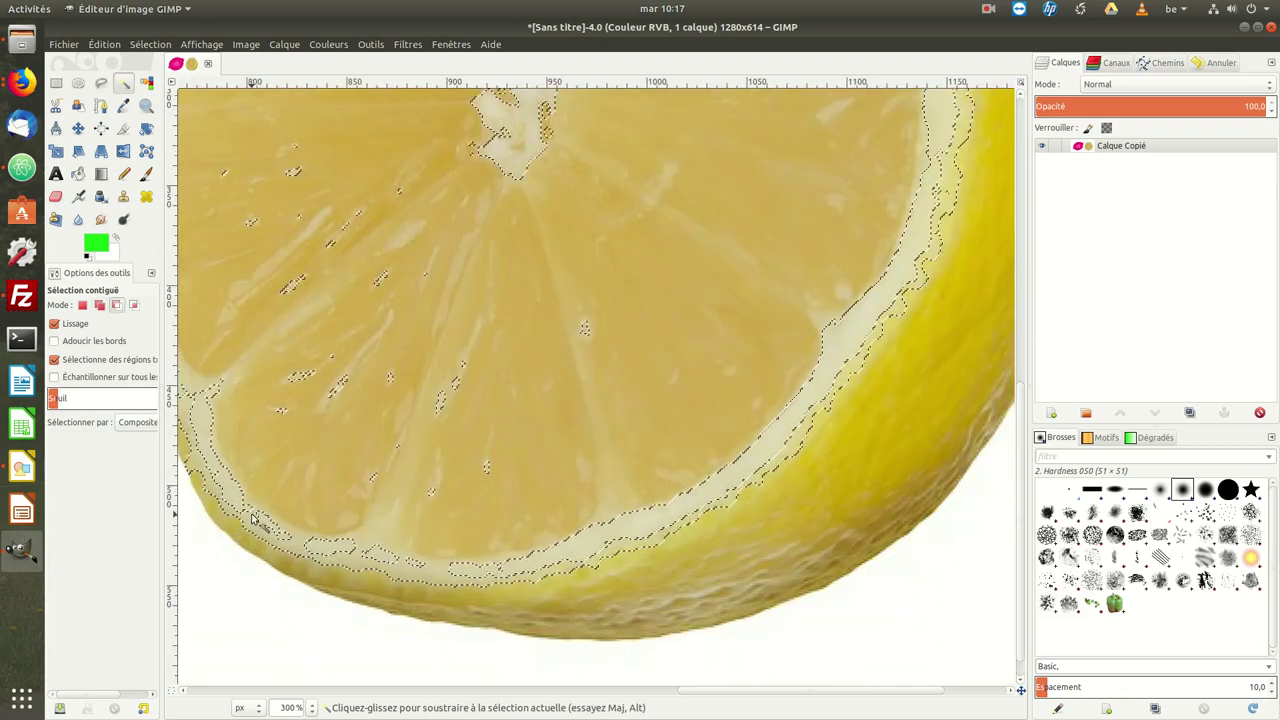
key("shift")
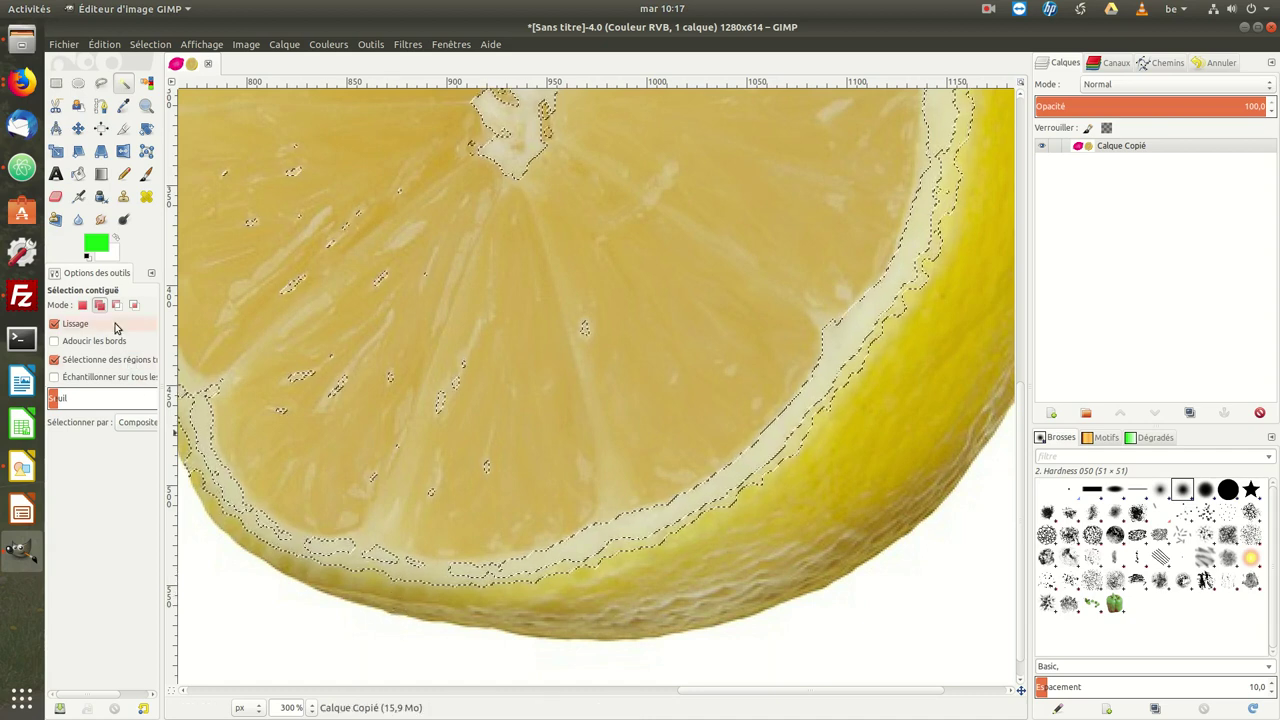
key("ctrl")
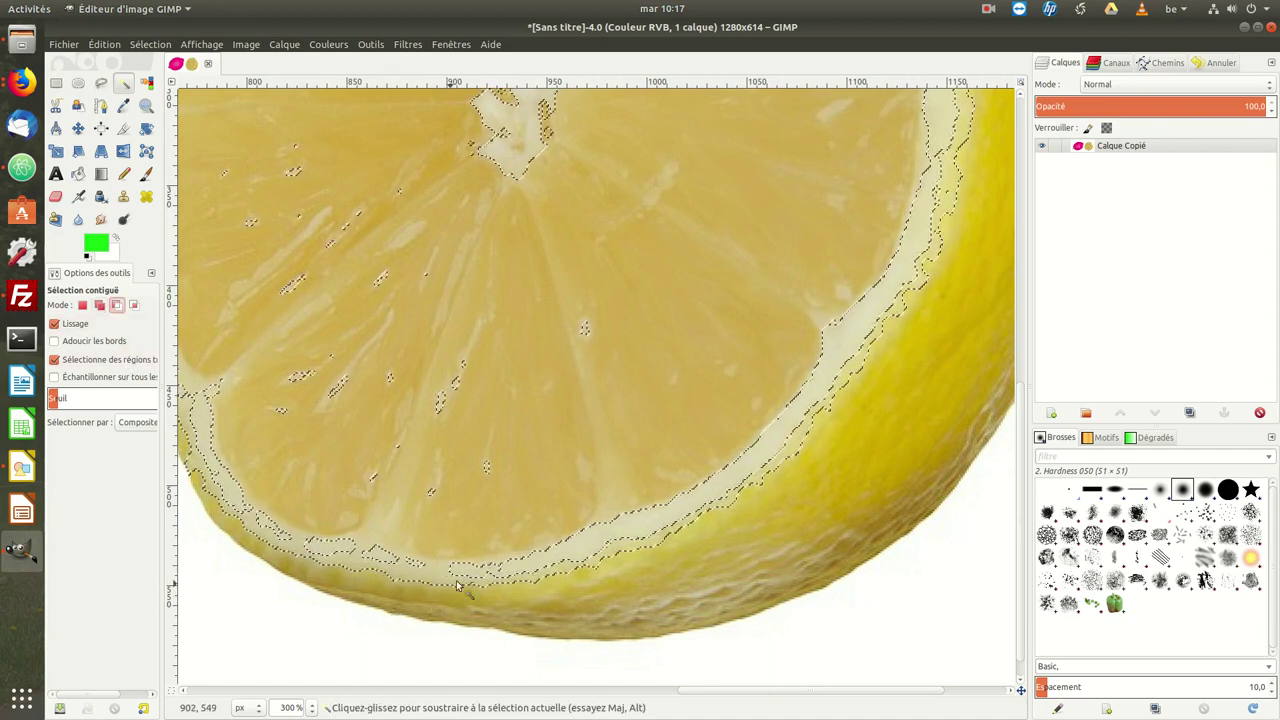
left_click(455, 580)
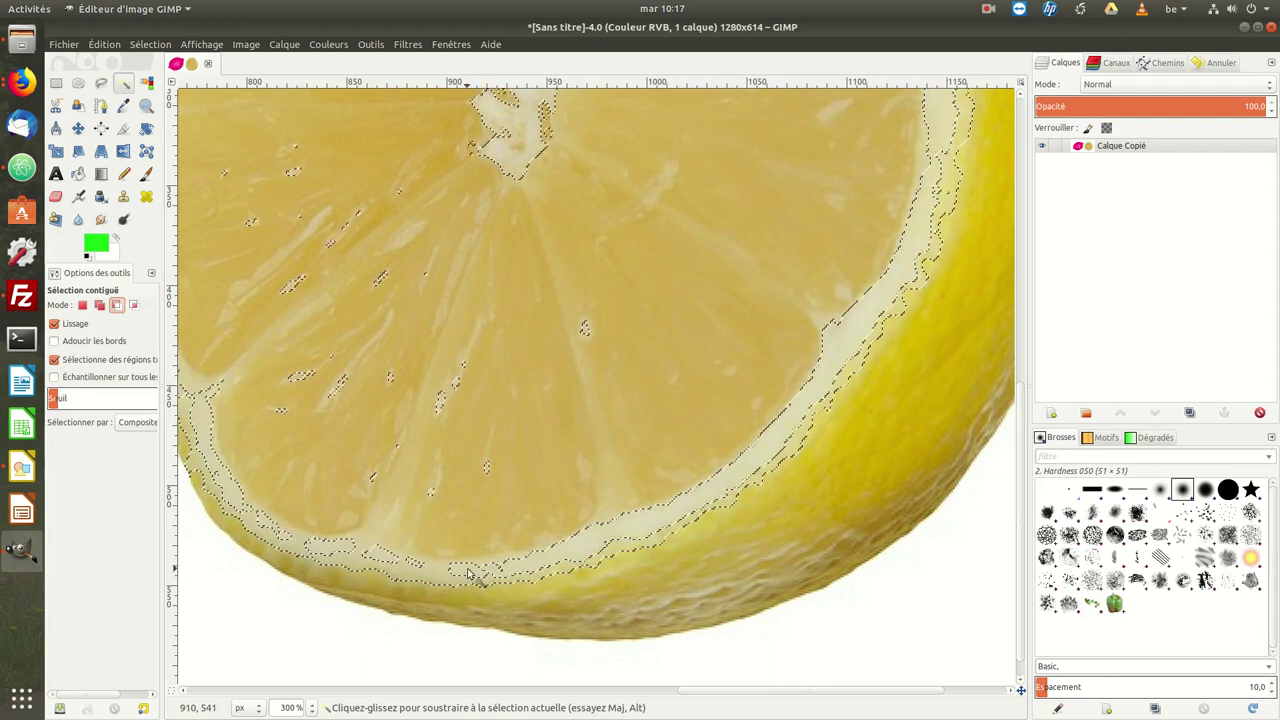
left_click(408, 579)
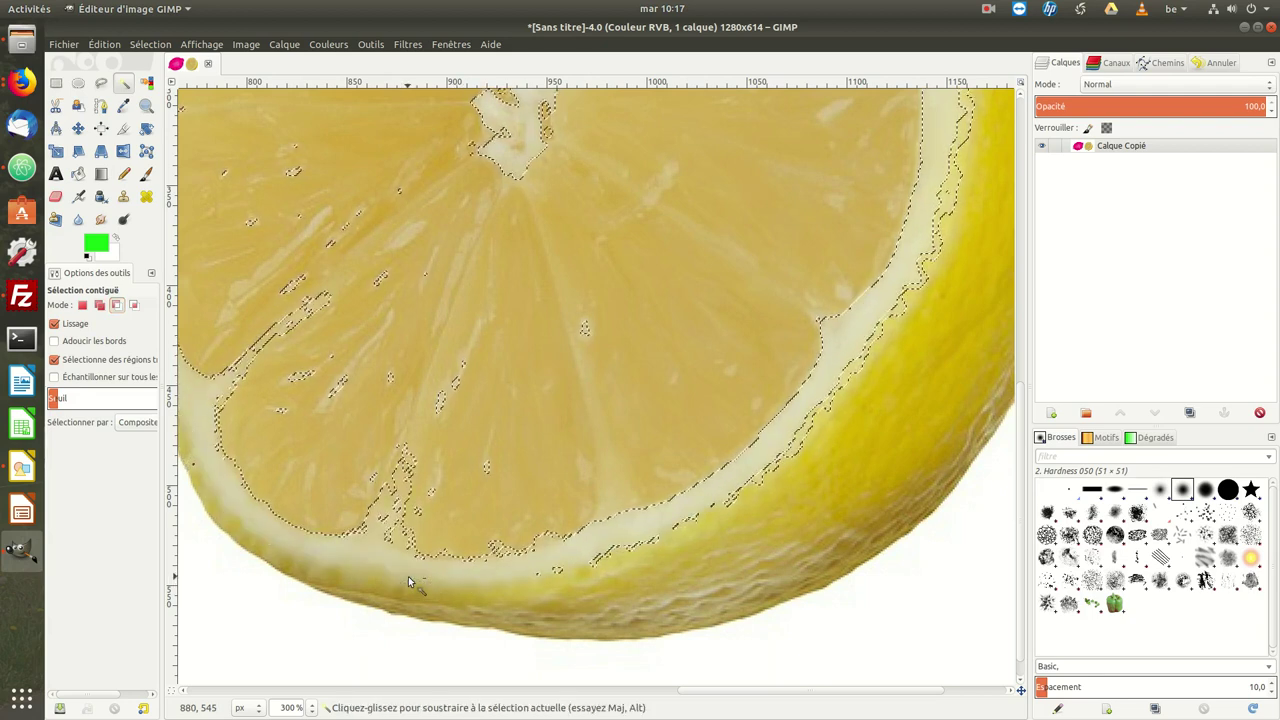
left_click(856, 376)
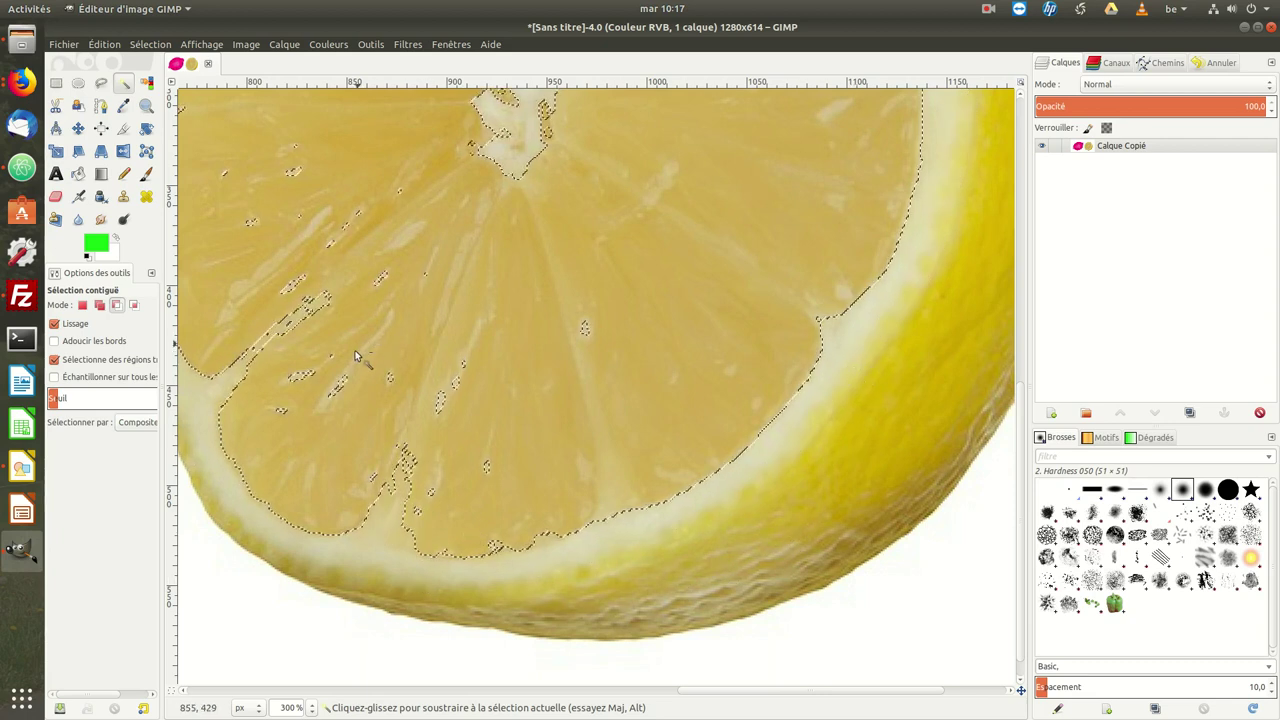
left_click(171, 691)
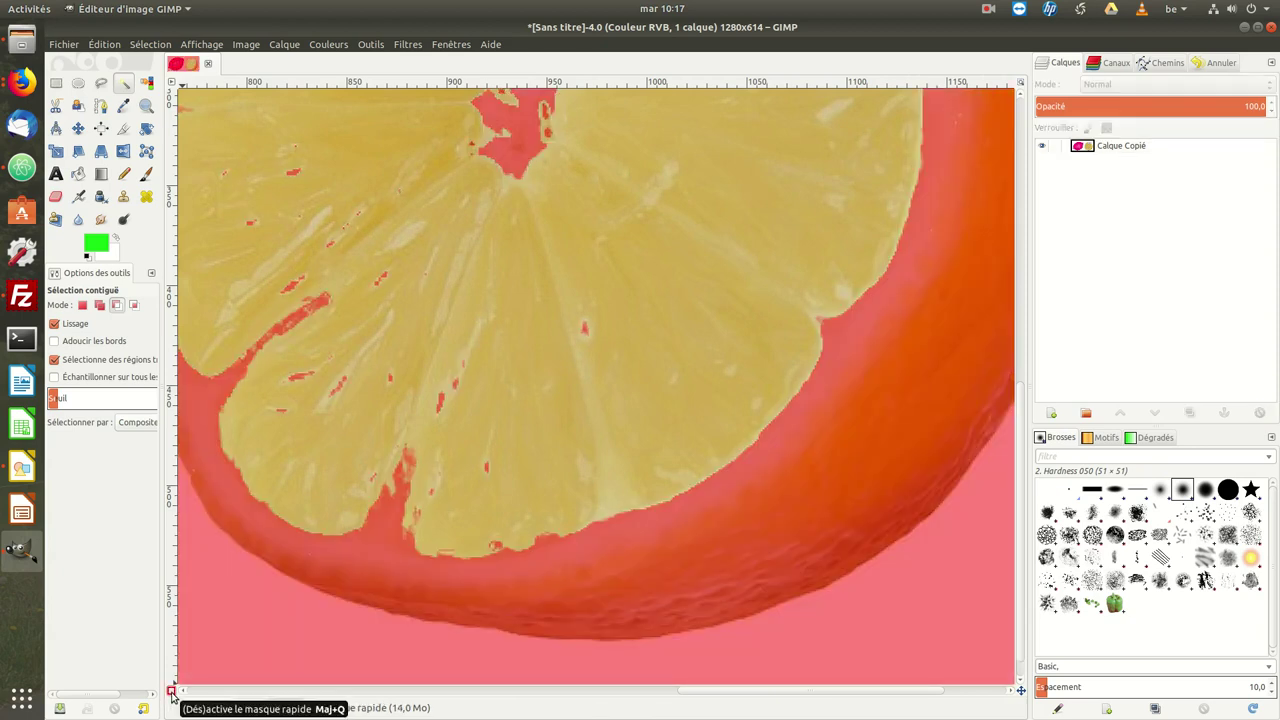
left_click(171, 691)
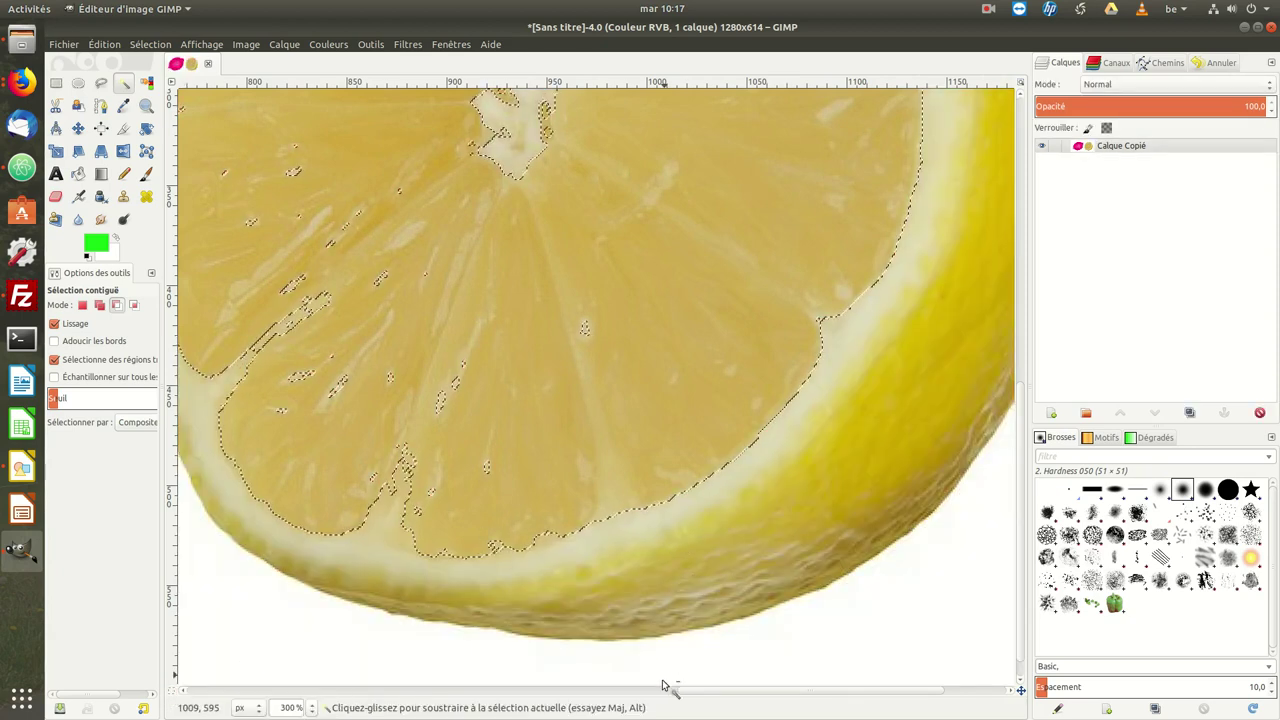
left_click_drag(714, 691, 780, 688)
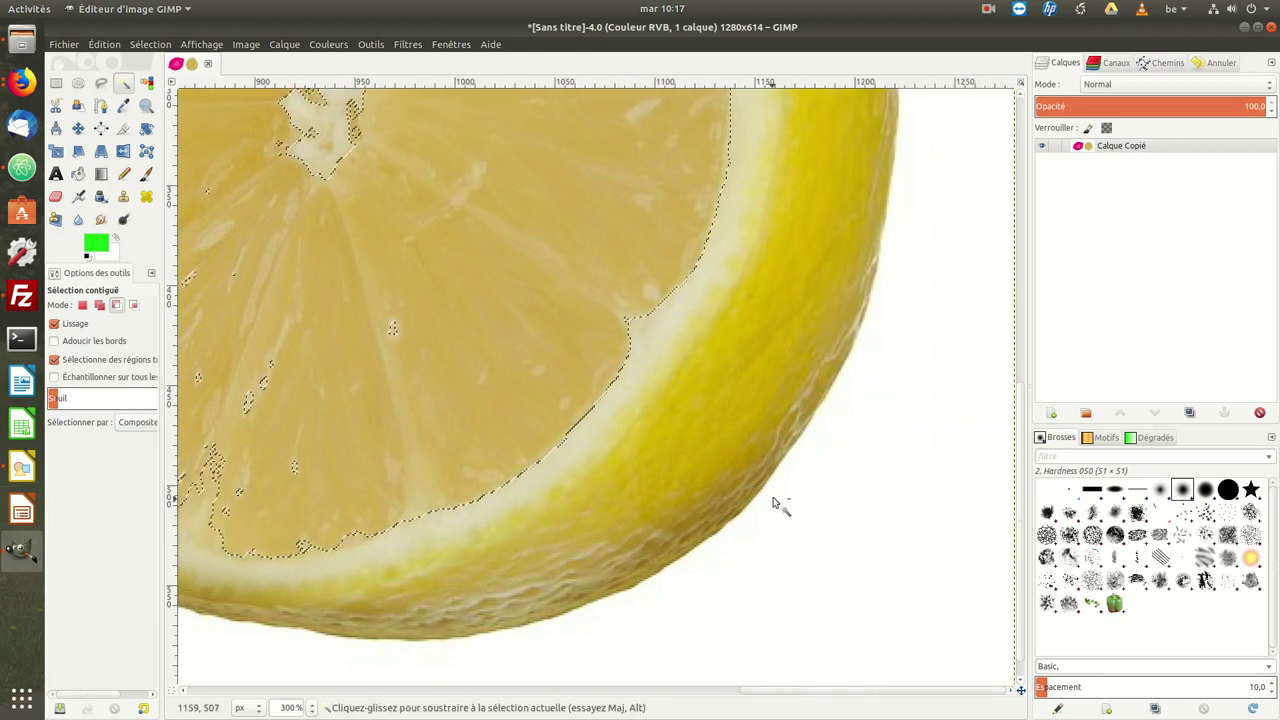
scroll(773, 503, "up", 5)
scroll(556, 305, "up", 3)
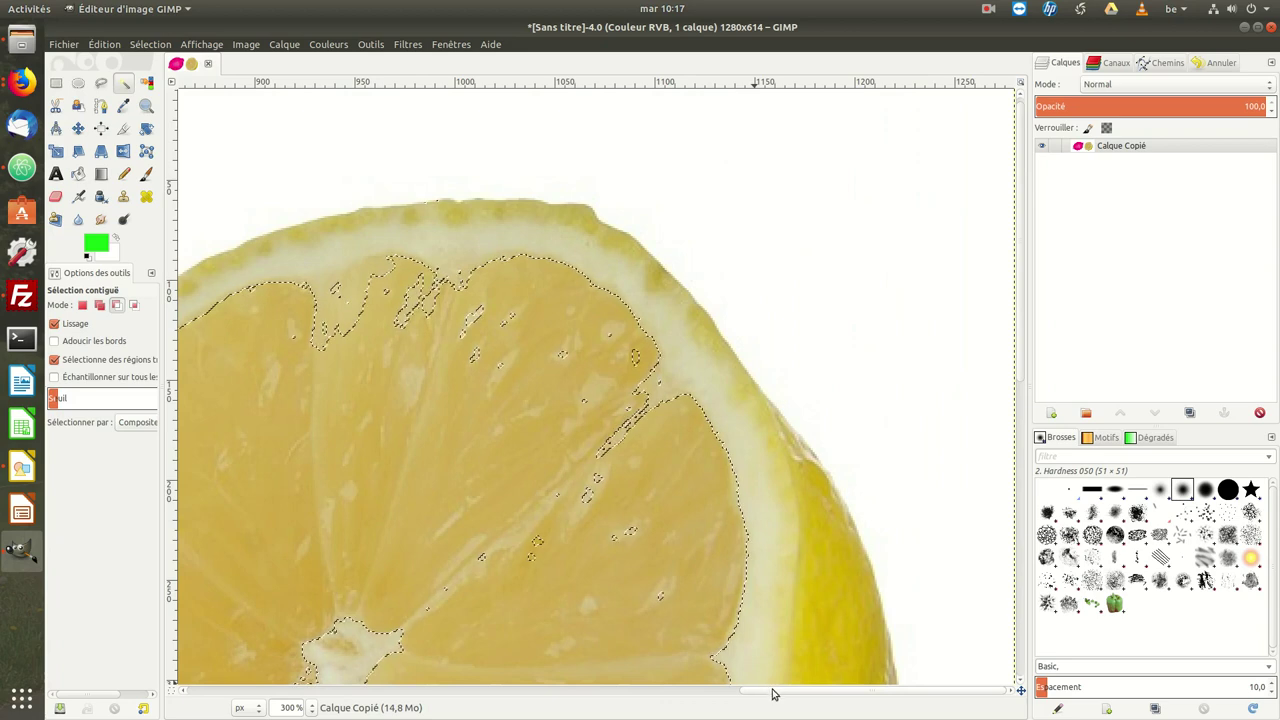
left_click_drag(776, 695, 618, 694)
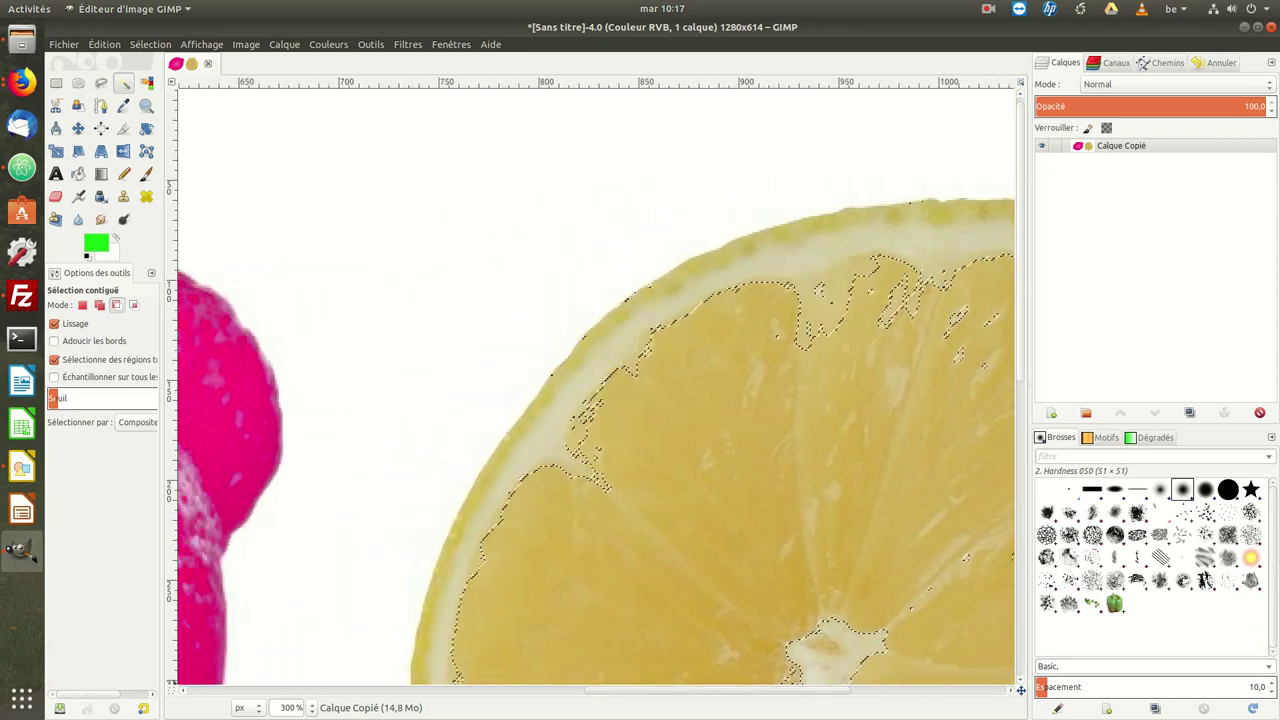
scroll(622, 450, "down", 3)
scroll(549, 388, "down", 3)
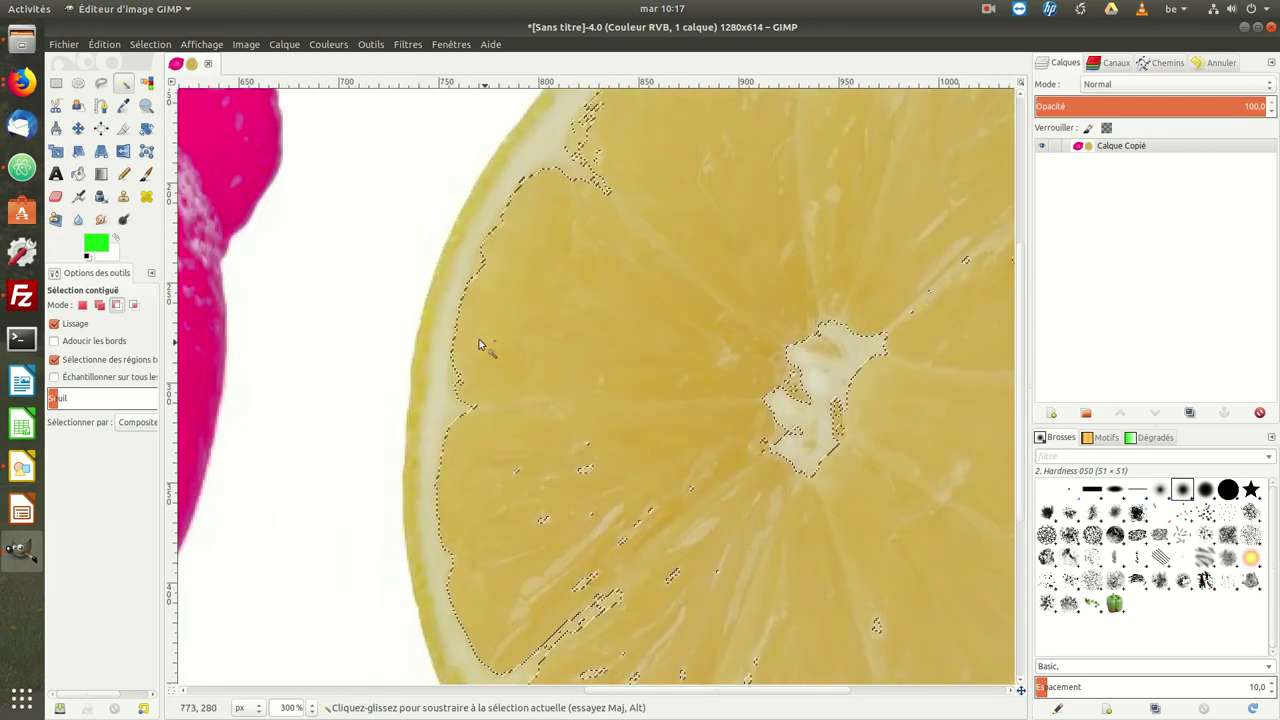
scroll(457, 460, "down", 2)
scroll(714, 403, "down", 1, "ctrl")
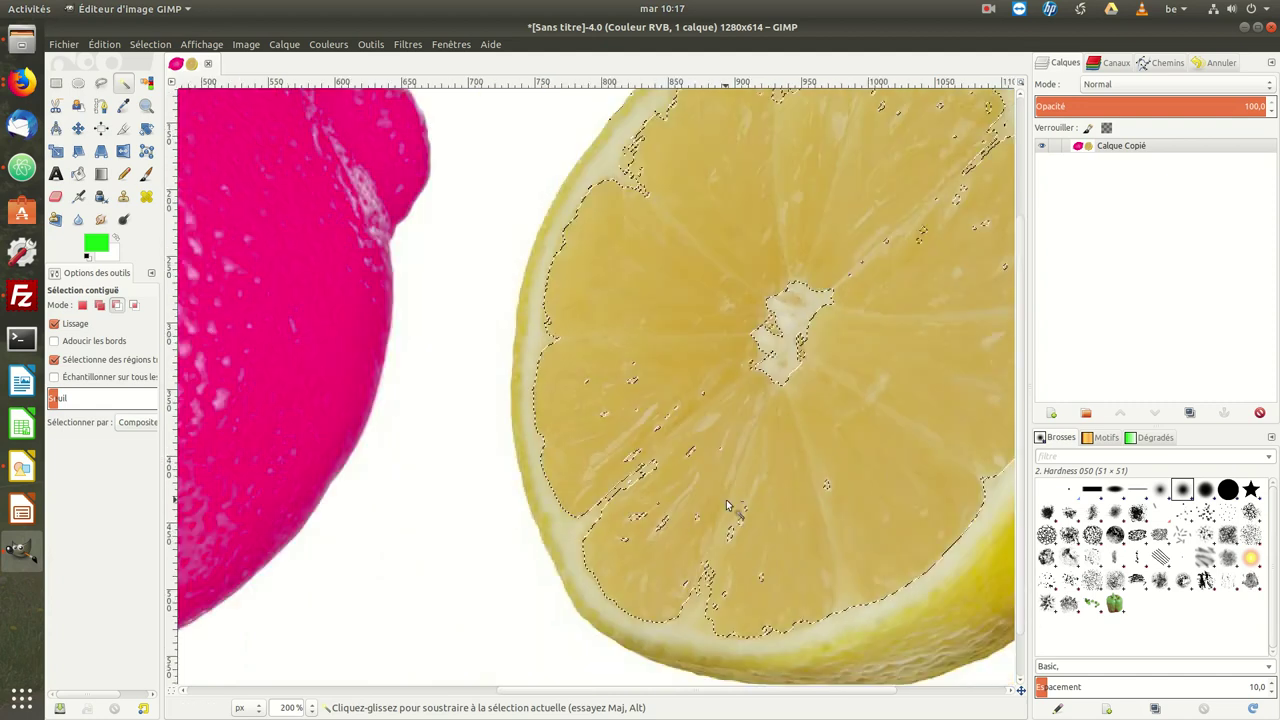
scroll(835, 481, "down", 1, "ctrl")
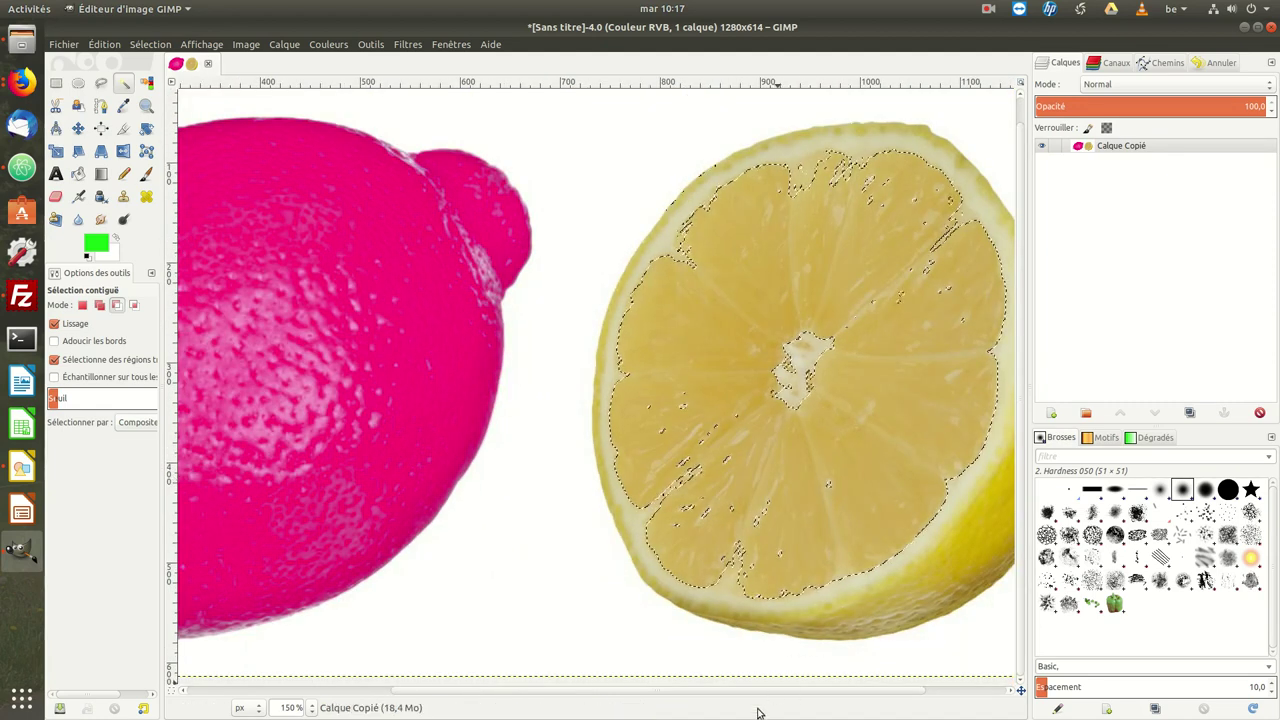
left_click_drag(770, 695, 866, 686)
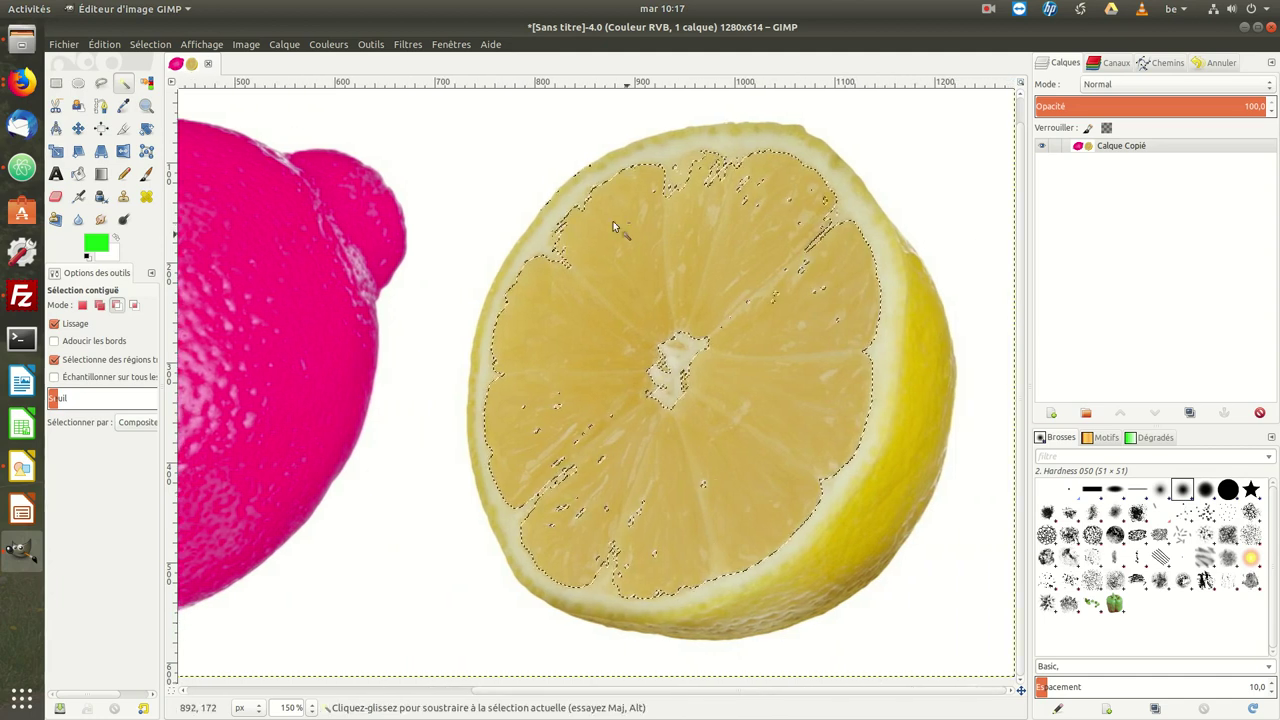
- Colorize the selected flesh with hue 272 and saturation 50 to make it purple
left_click(316, 46)
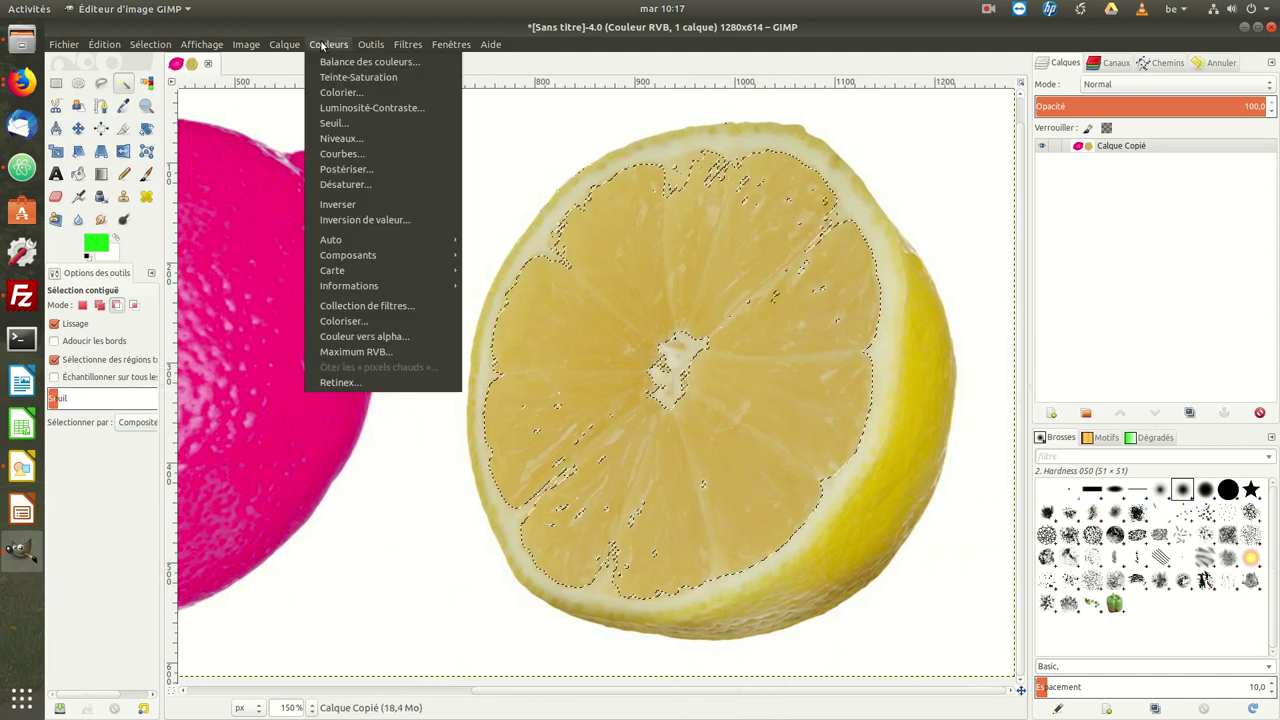
left_click(353, 93)
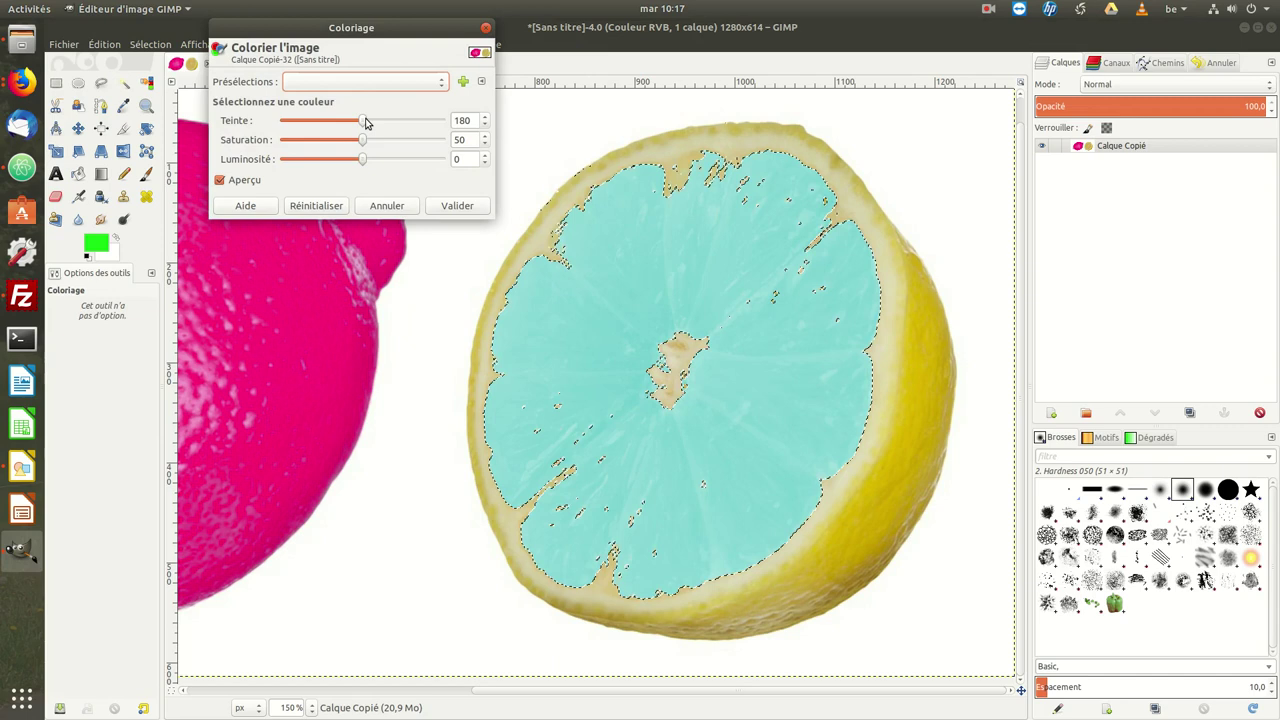
left_click_drag(366, 122, 396, 125)
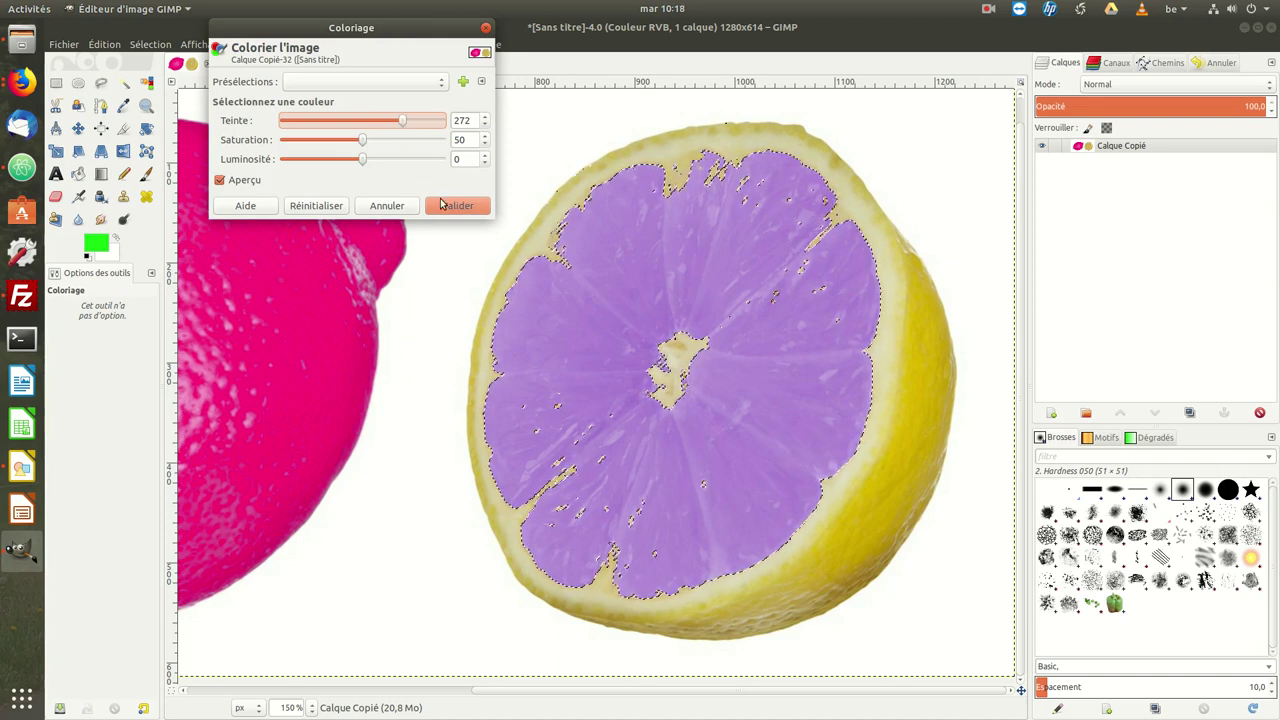
left_click(441, 204)
- Deselect everything with Sélection > Aucune, leaving the pink lemon and purple-fleshed half
scroll(463, 246, "down", 1)
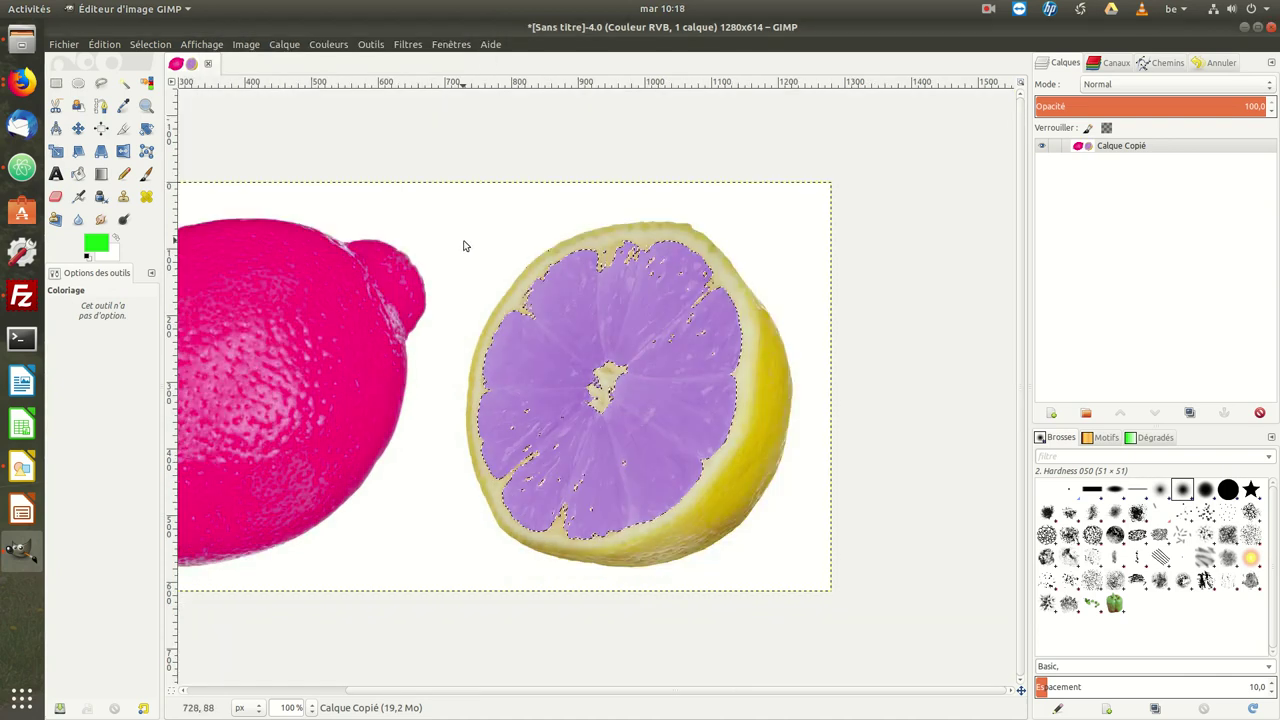
scroll(463, 246, "down", 1)
left_click(150, 44)
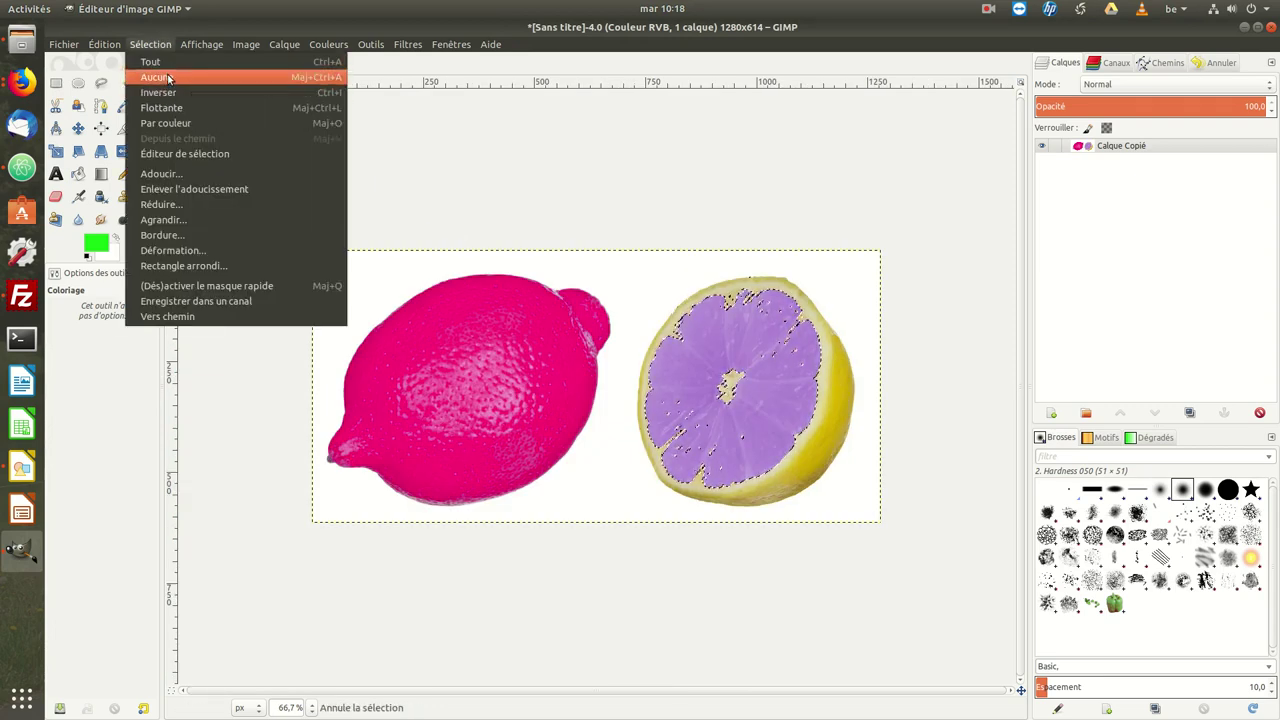
left_click(168, 78)
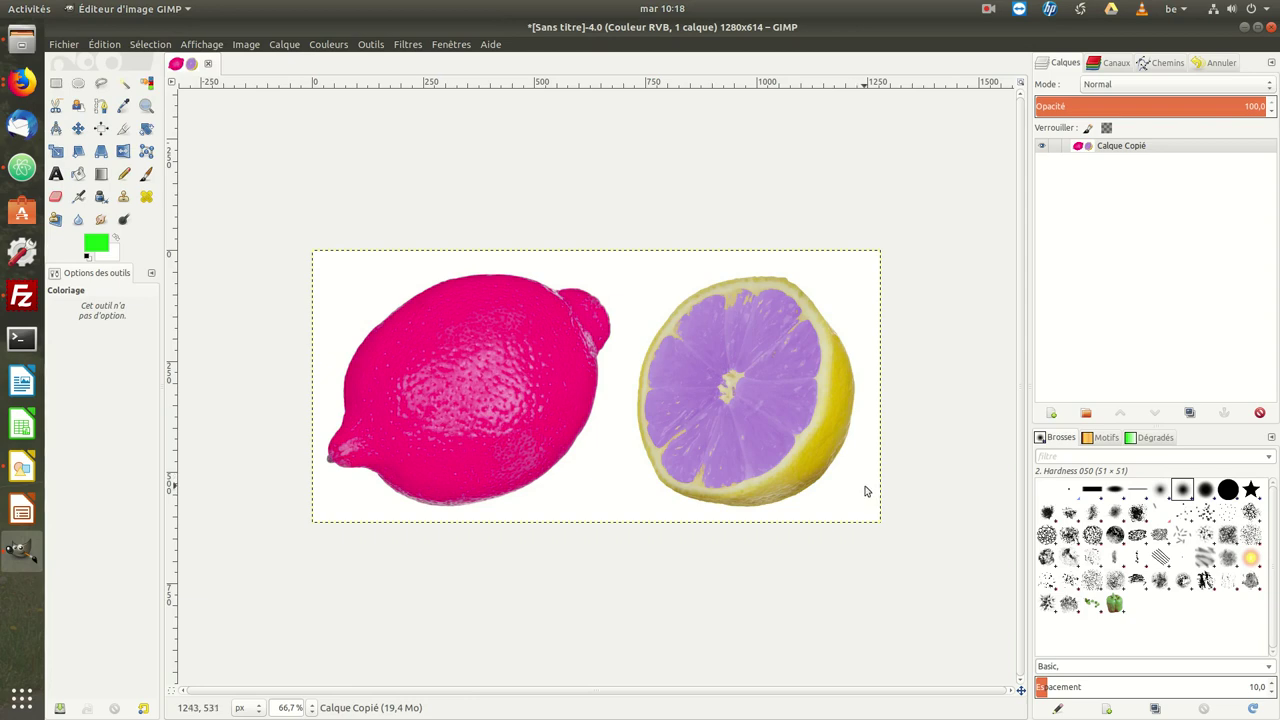